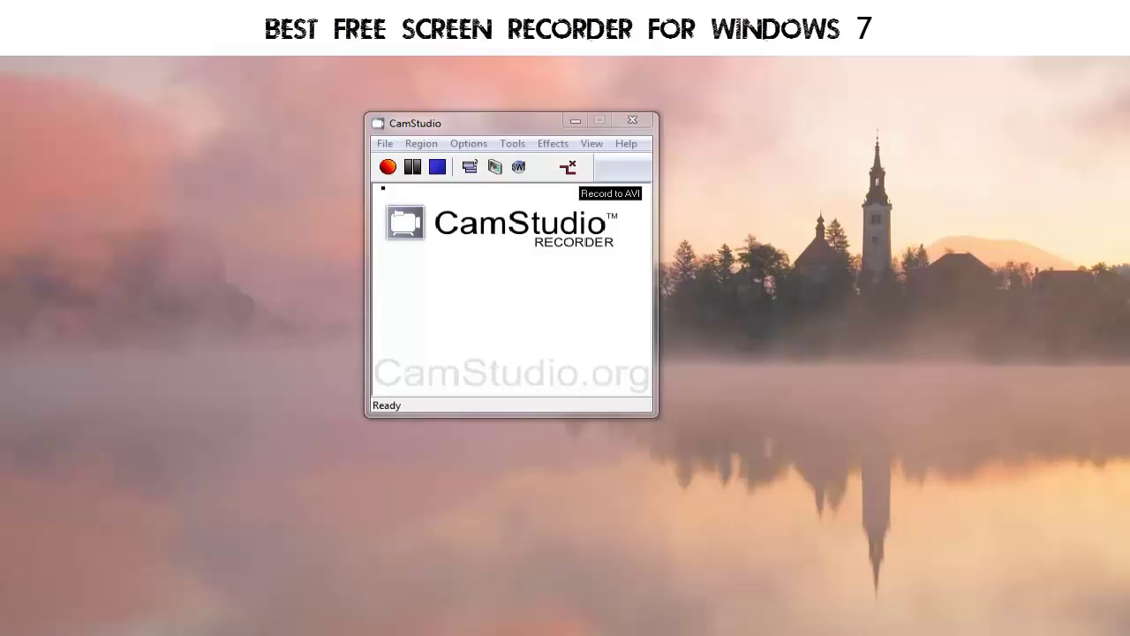
Step: View CamStudio's version information from the Help menu, then close it
{"action": "left_click", "coordinate": [624, 144]}
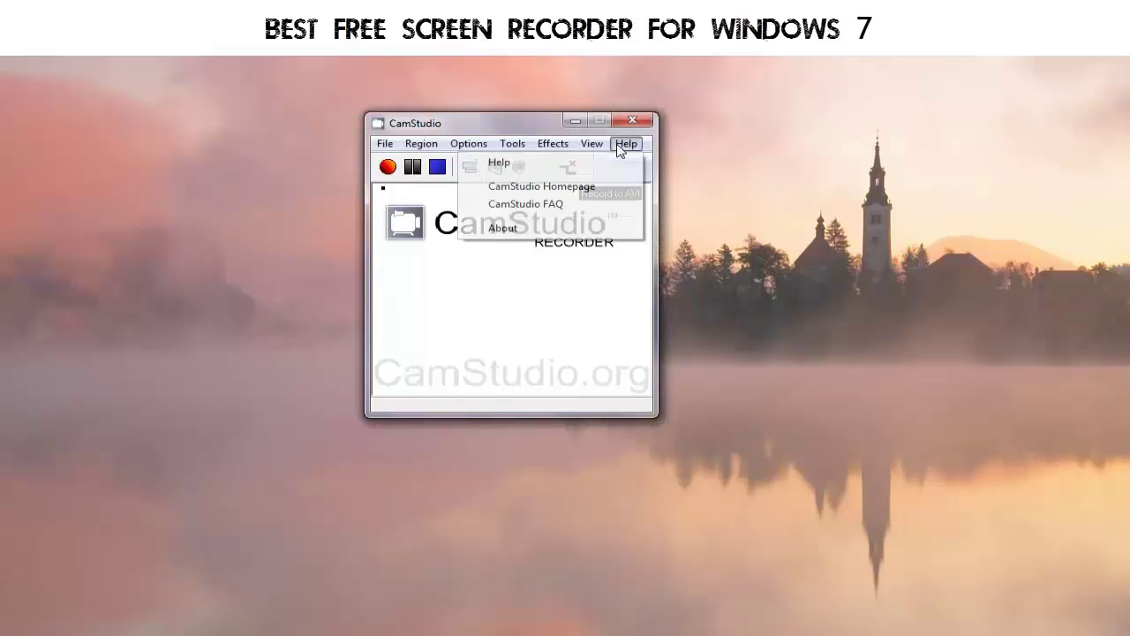
{"action": "mouse_move", "coordinate": [591, 144]}
{"action": "mouse_move", "coordinate": [626, 145]}
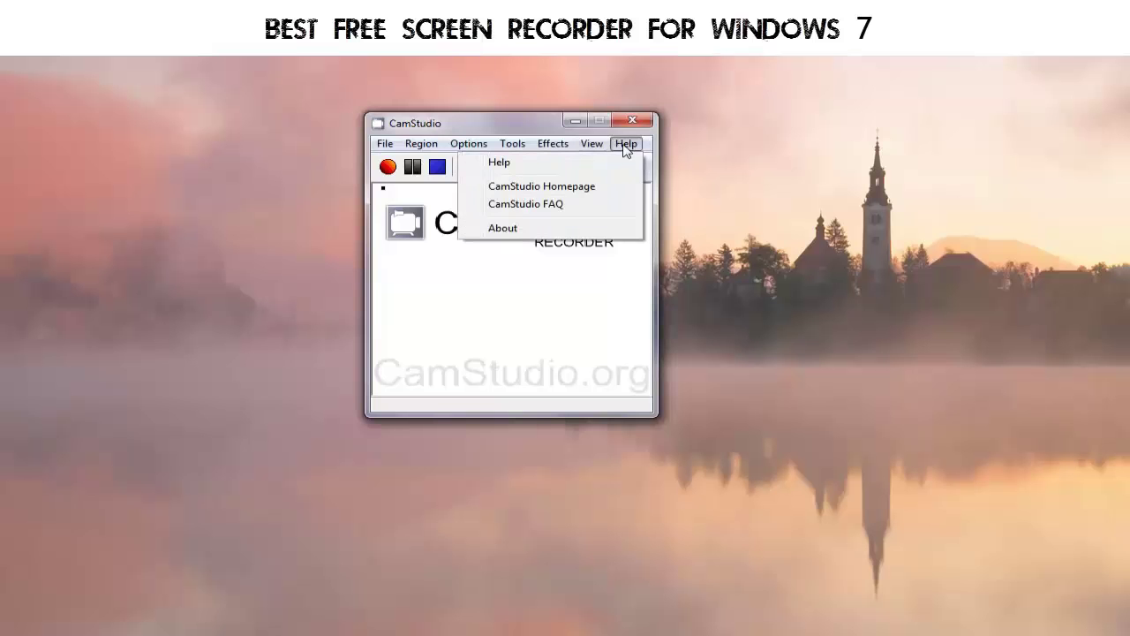
{"action": "left_click", "coordinate": [515, 227]}
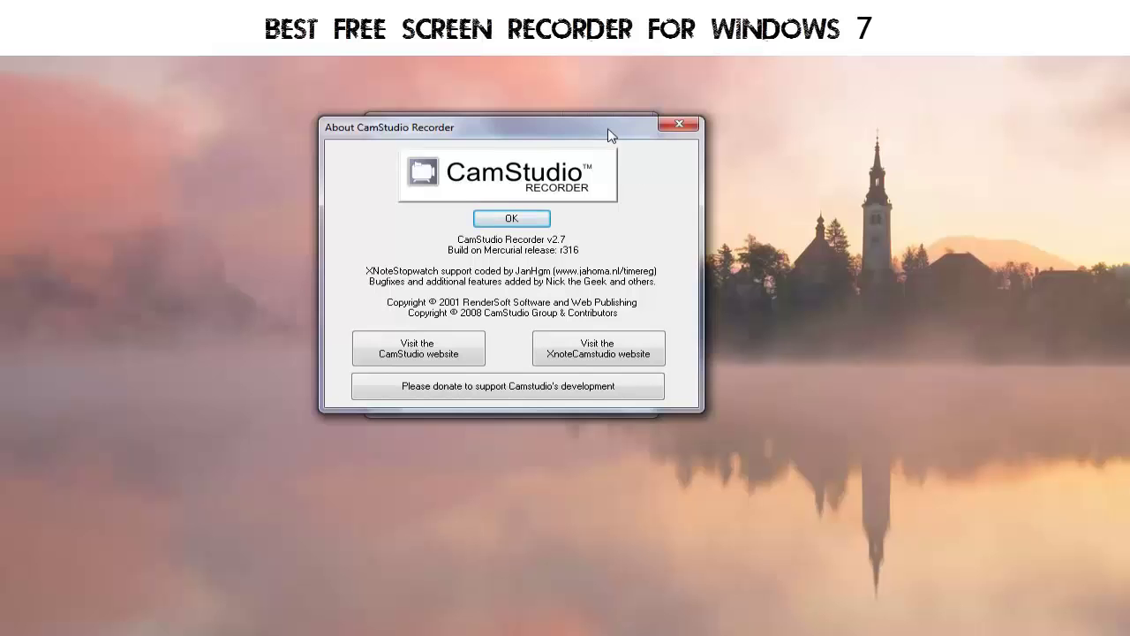
{"action": "left_click", "coordinate": [685, 123]}
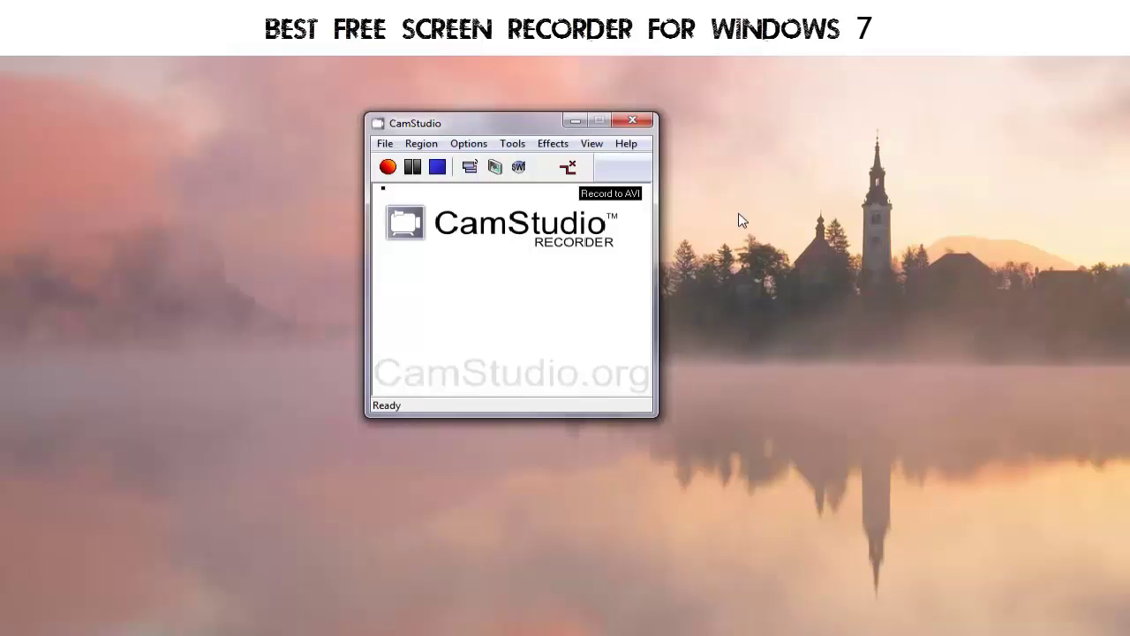
Step: Look over the Fixed Region settings and Region menu, cancelling without changes
{"action": "left_click", "coordinate": [422, 143]}
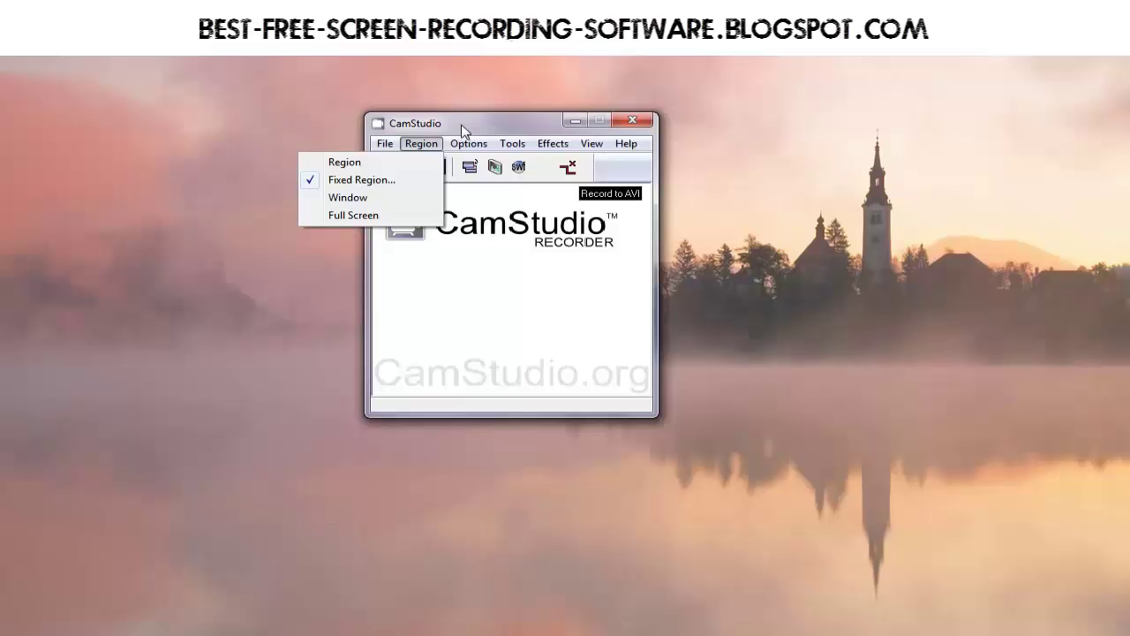
{"action": "left_click", "coordinate": [402, 180]}
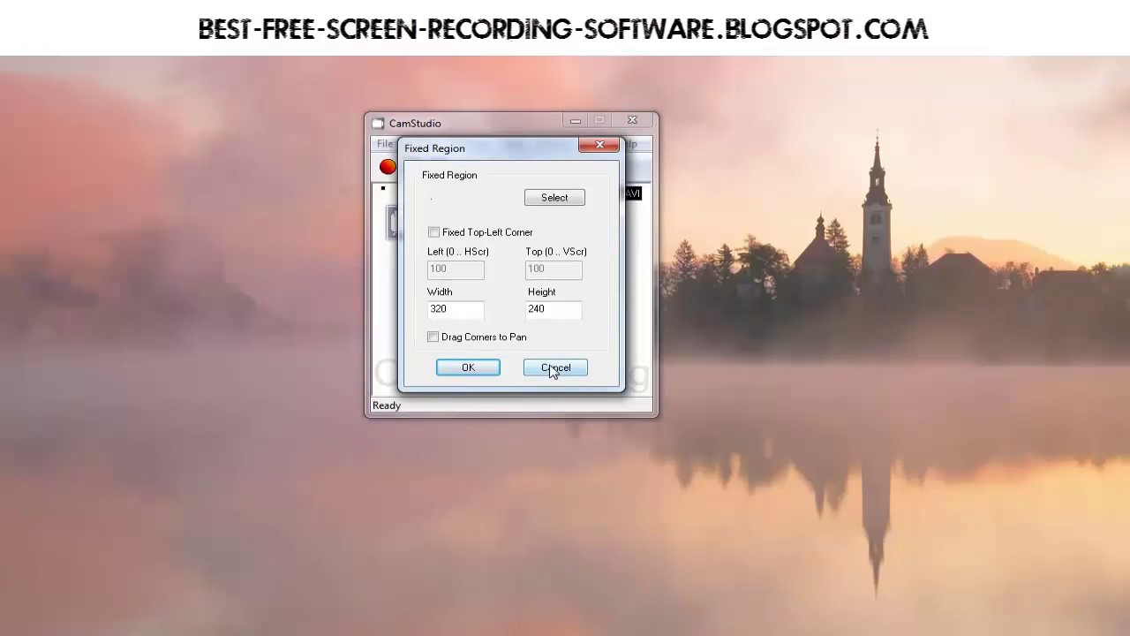
{"action": "left_click", "coordinate": [552, 370]}
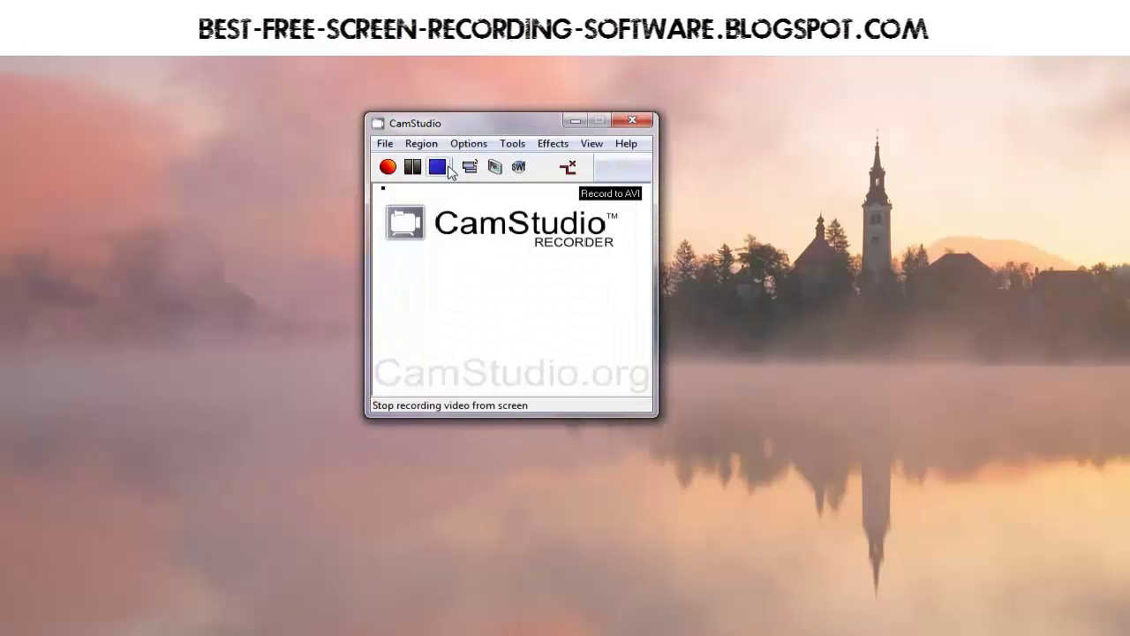
{"action": "left_click", "coordinate": [421, 144]}
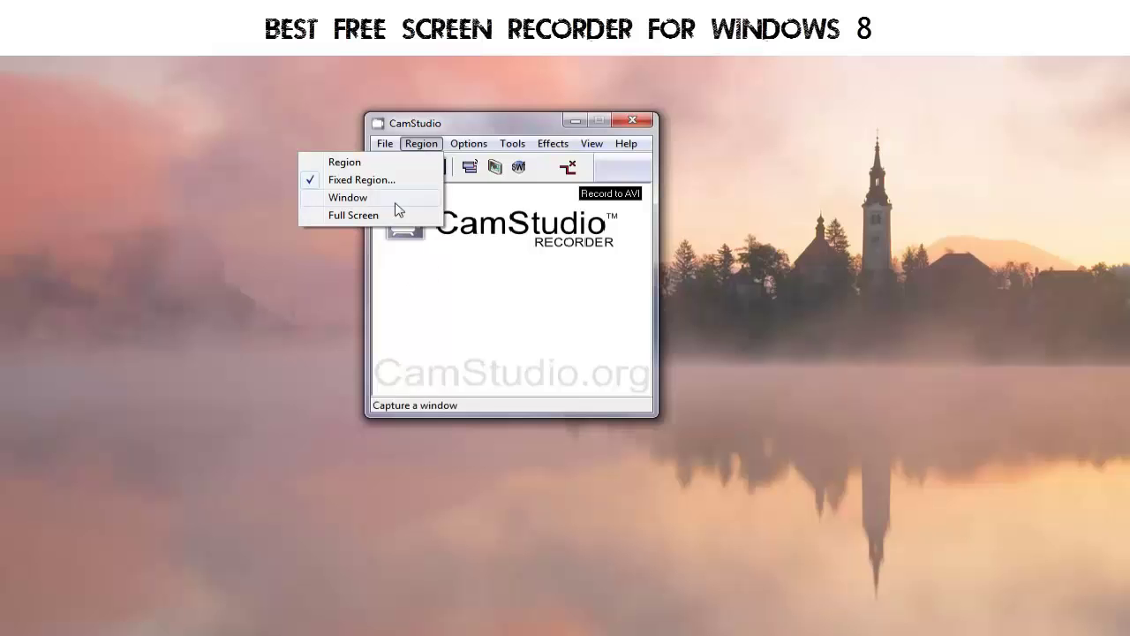
{"action": "left_click", "coordinate": [410, 275]}
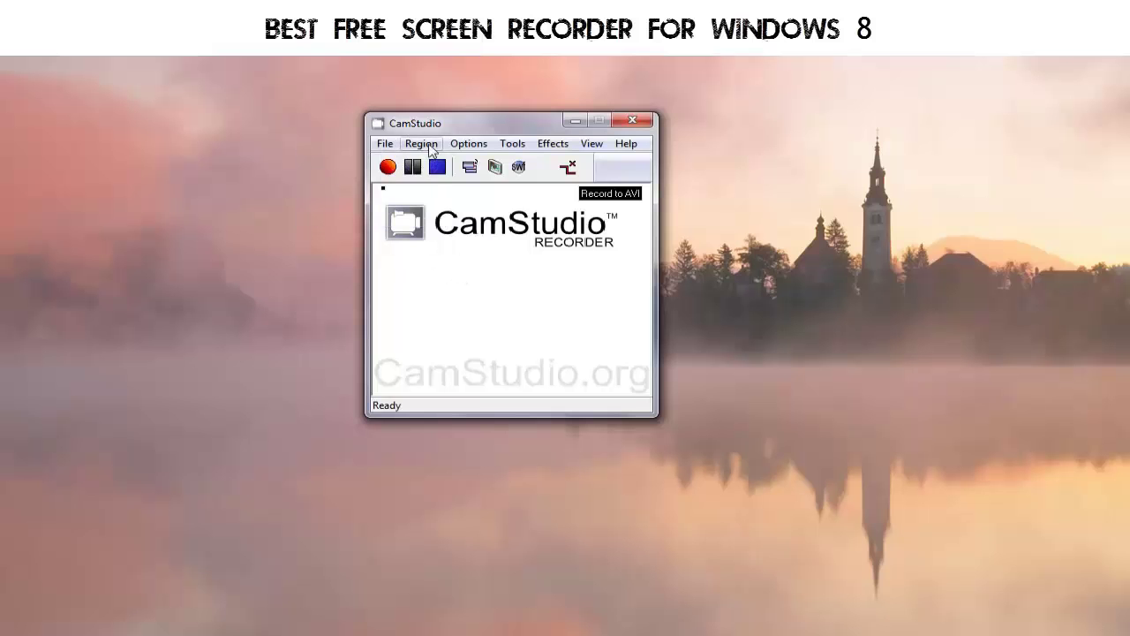
Step: In Video Options, raise Max Framerate to capture every 2 ms at 500 fps playback
{"action": "left_click", "coordinate": [468, 145]}
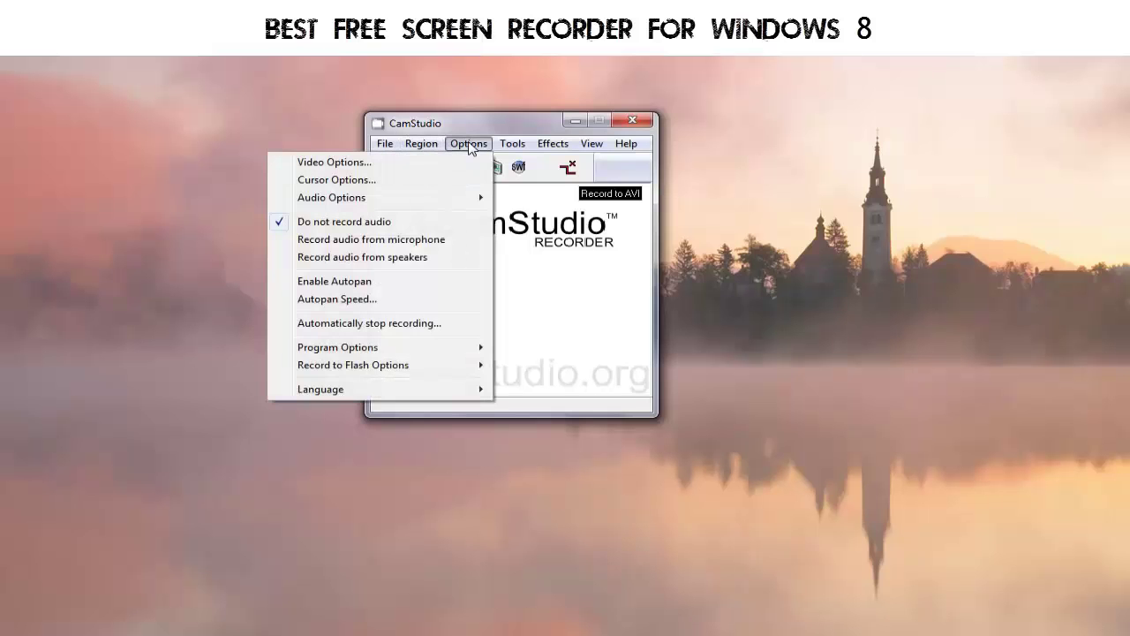
{"action": "left_click", "coordinate": [377, 169]}
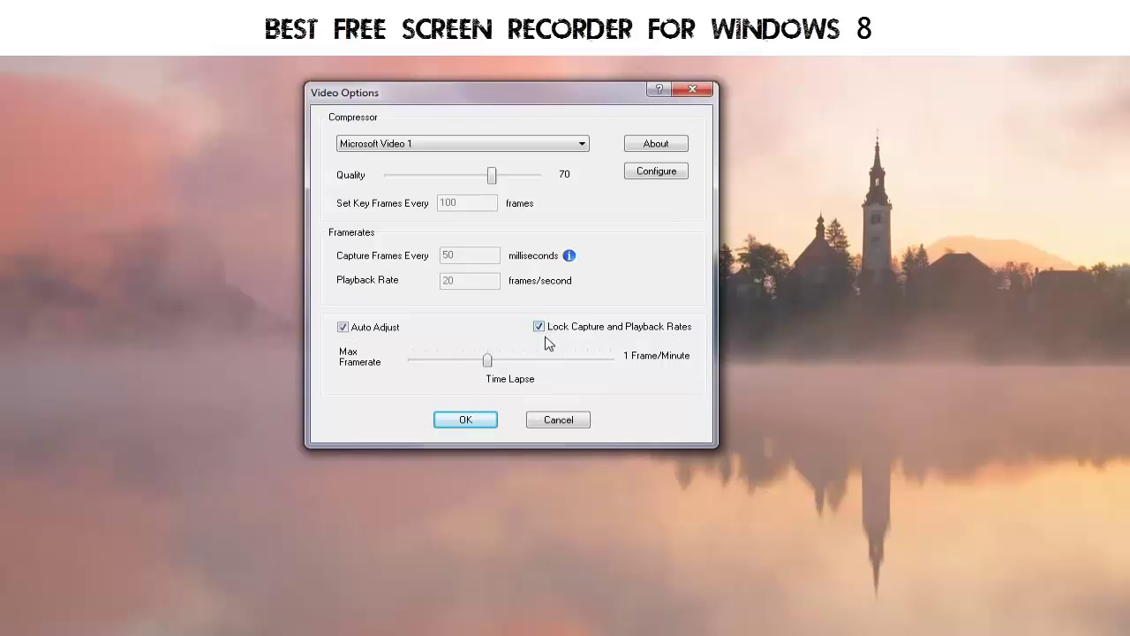
{"action": "left_click_drag", "start_coordinate": [489, 365], "coordinate": [596, 363]}
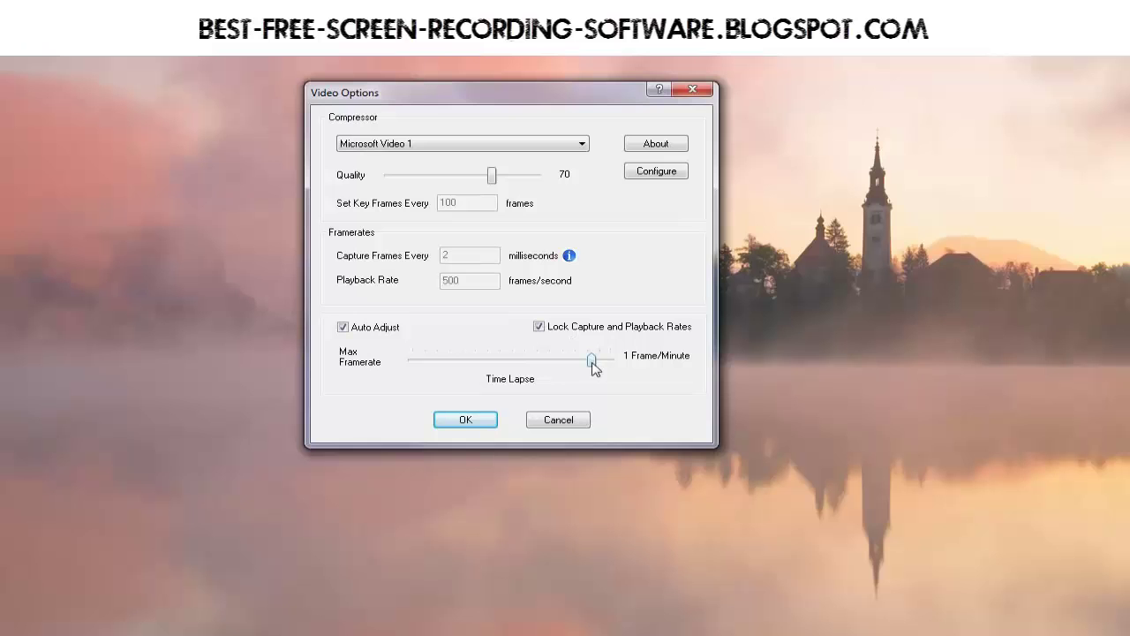
Step: Try Max Framerate at 50, 40 and 25 fps playback, then discard the changes
{"action": "left_click_drag", "start_coordinate": [594, 367], "coordinate": [538, 371]}
{"action": "left_click_drag", "start_coordinate": [539, 362], "coordinate": [527, 361]}
{"action": "left_click_drag", "start_coordinate": [527, 365], "coordinate": [518, 366]}
{"action": "left_click_drag", "start_coordinate": [519, 364], "coordinate": [507, 366]}
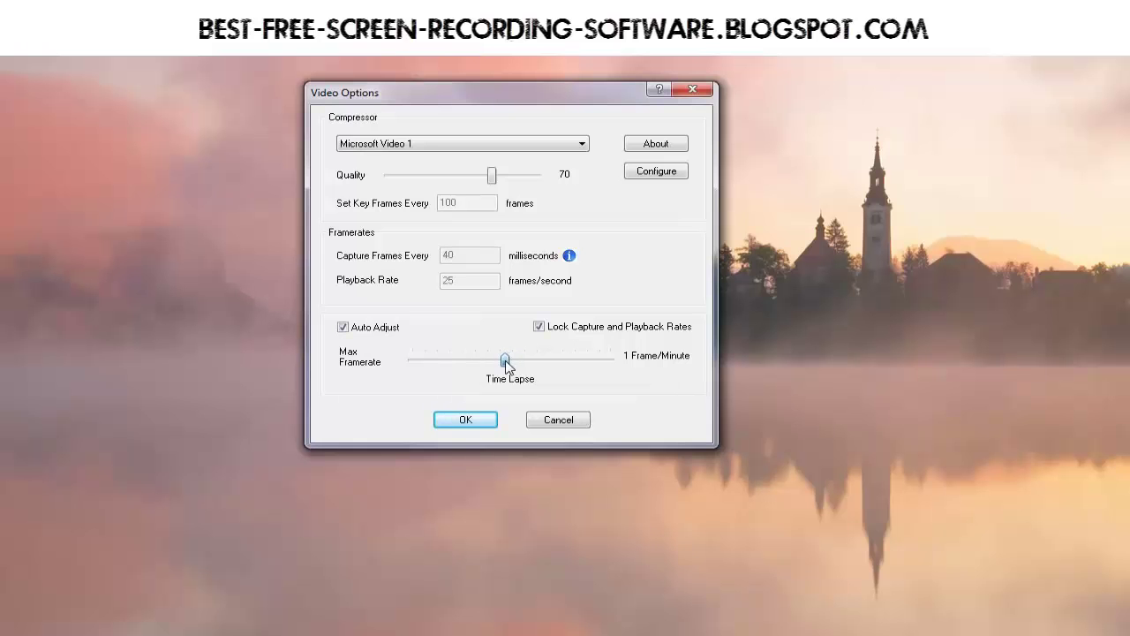
{"action": "left_click", "coordinate": [553, 421]}
Step: Reopen Video Options, raise Max Framerate back to 50 fps playback, and show the compressor list
{"action": "left_click", "coordinate": [467, 144]}
{"action": "left_click", "coordinate": [424, 164]}
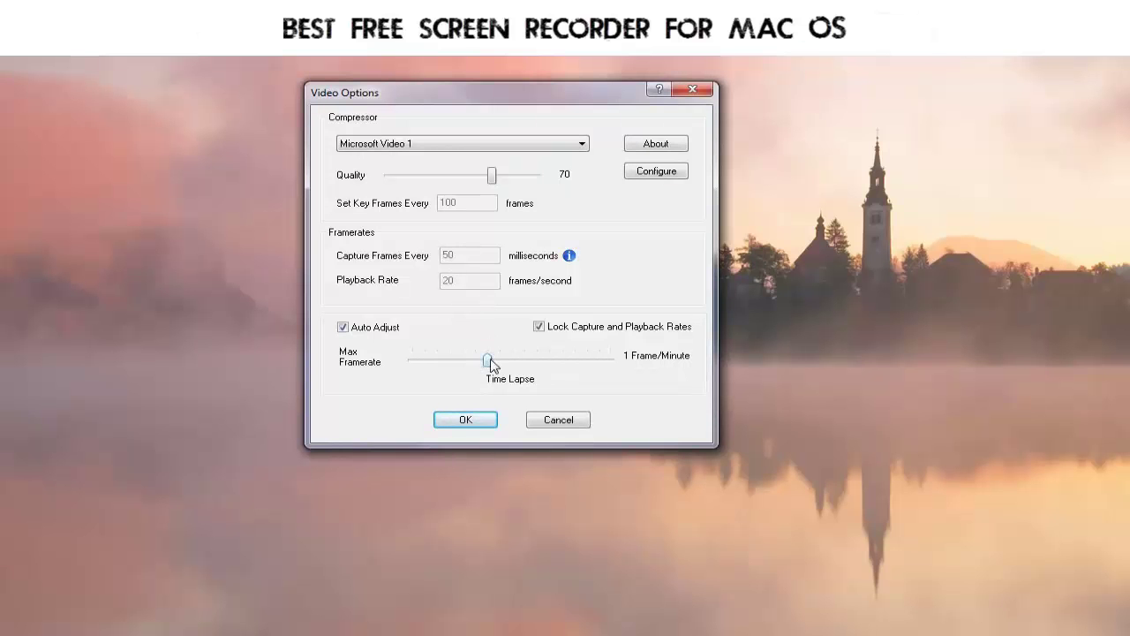
{"action": "left_click_drag", "start_coordinate": [490, 362], "coordinate": [504, 365]}
{"action": "left_click_drag", "start_coordinate": [512, 365], "coordinate": [538, 363]}
{"action": "left_click", "coordinate": [583, 145]}
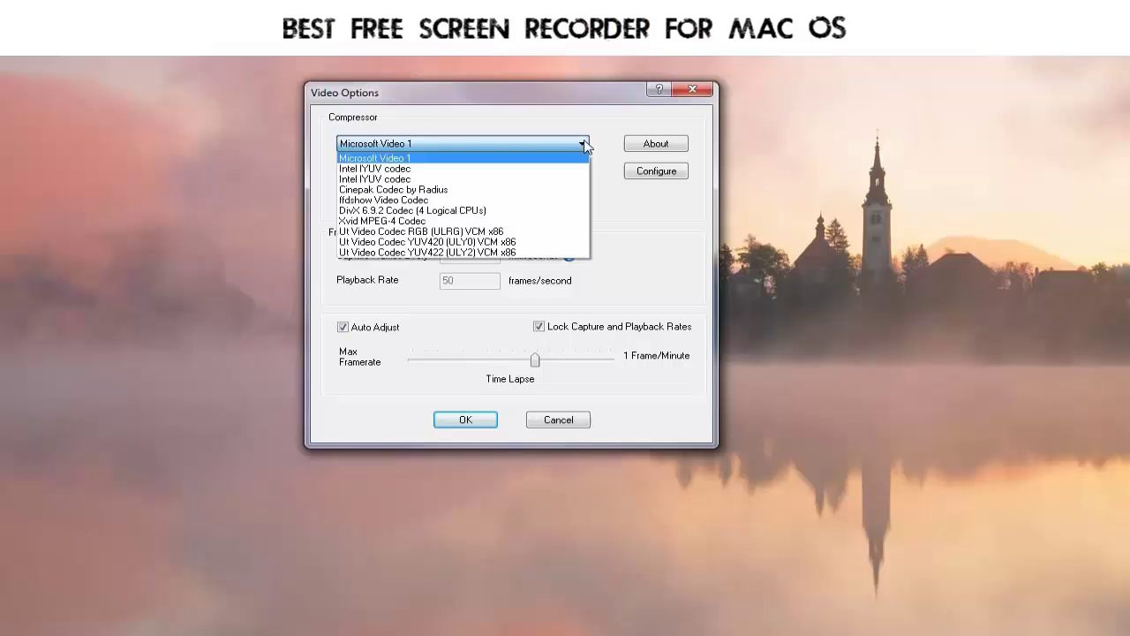
Step: Choose Xvid MPEG-4 Codec as compressor and configure it with the Xvid HD 720 profile
{"action": "left_click", "coordinate": [446, 222]}
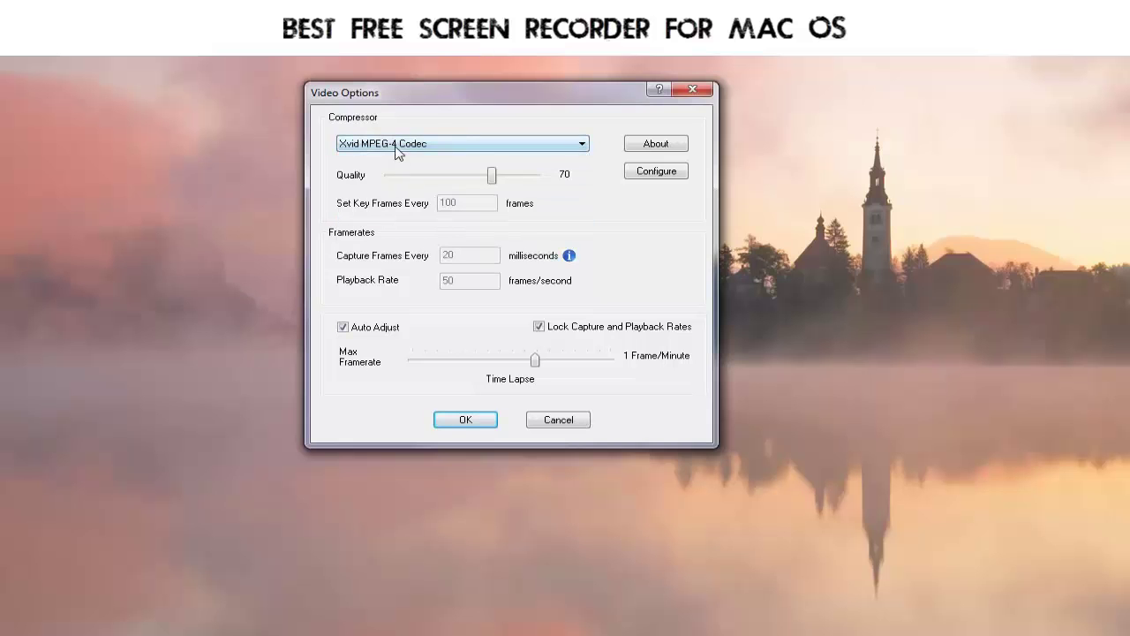
{"action": "left_click", "coordinate": [644, 175]}
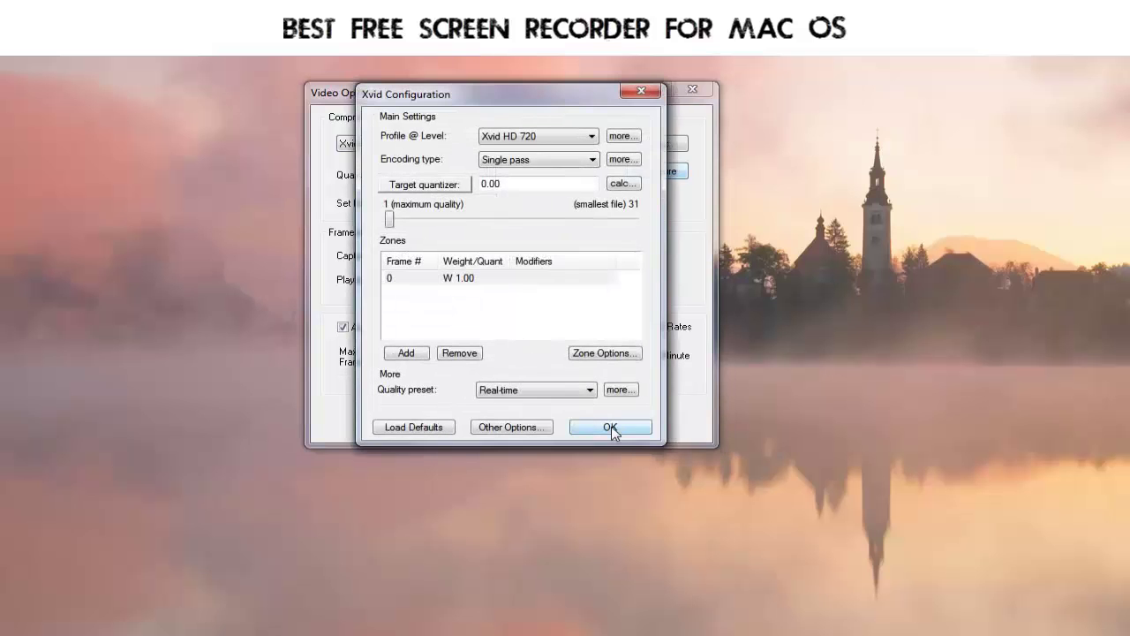
{"action": "left_click", "coordinate": [555, 141]}
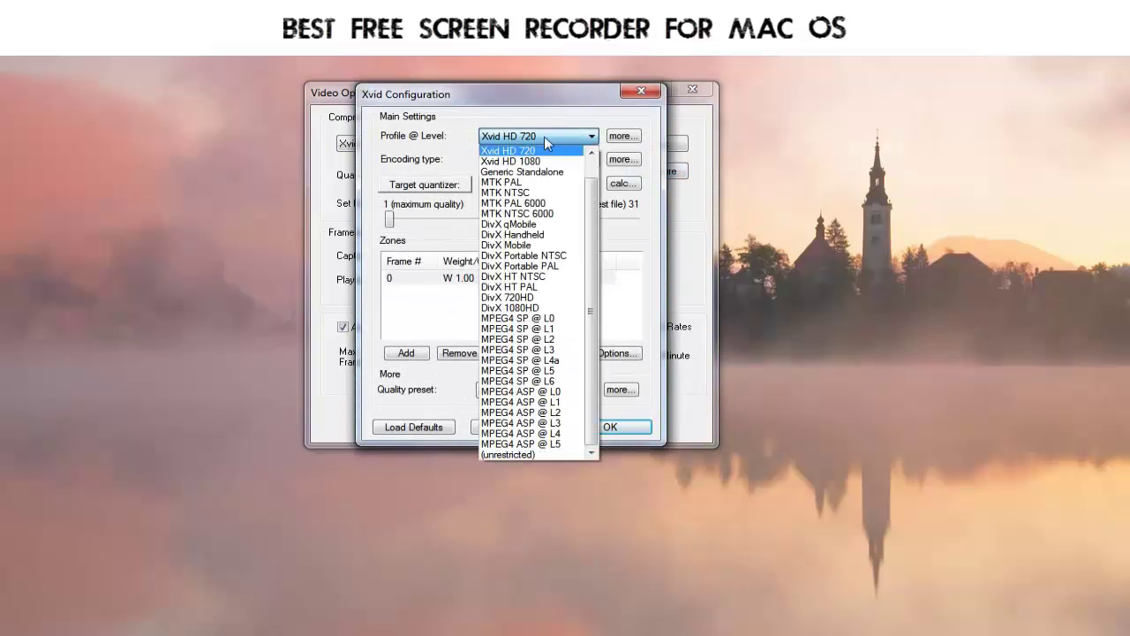
{"action": "left_click", "coordinate": [591, 166]}
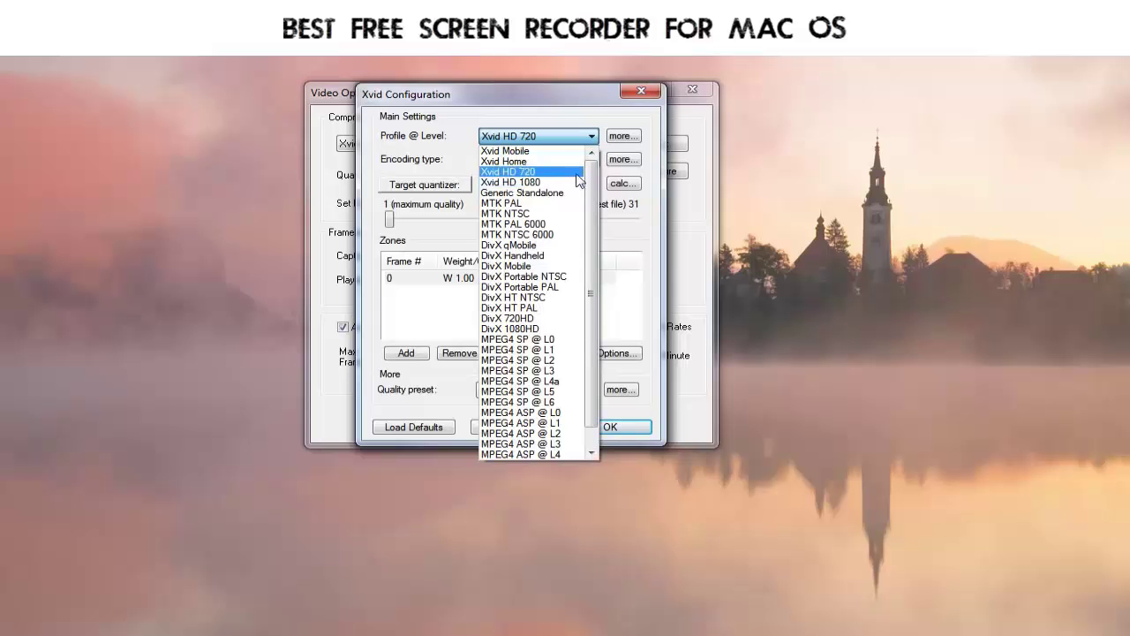
{"action": "left_click", "coordinate": [570, 176]}
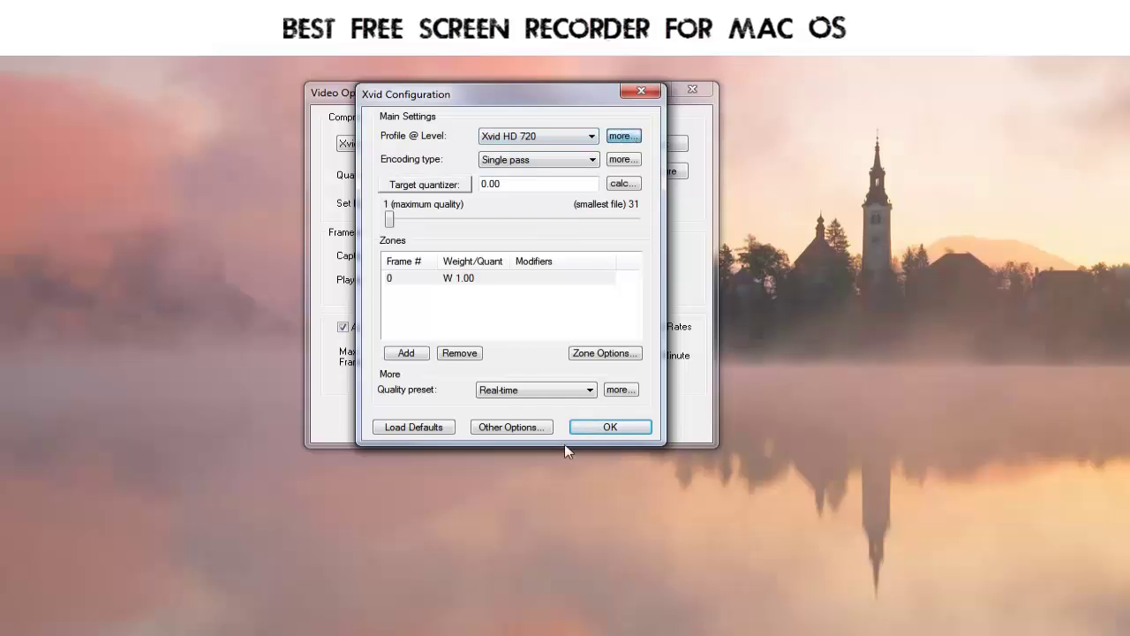
Step: Inspect the Xvid profile settings, toggling B-VOPs on and off, and close without saving
{"action": "left_click", "coordinate": [624, 136]}
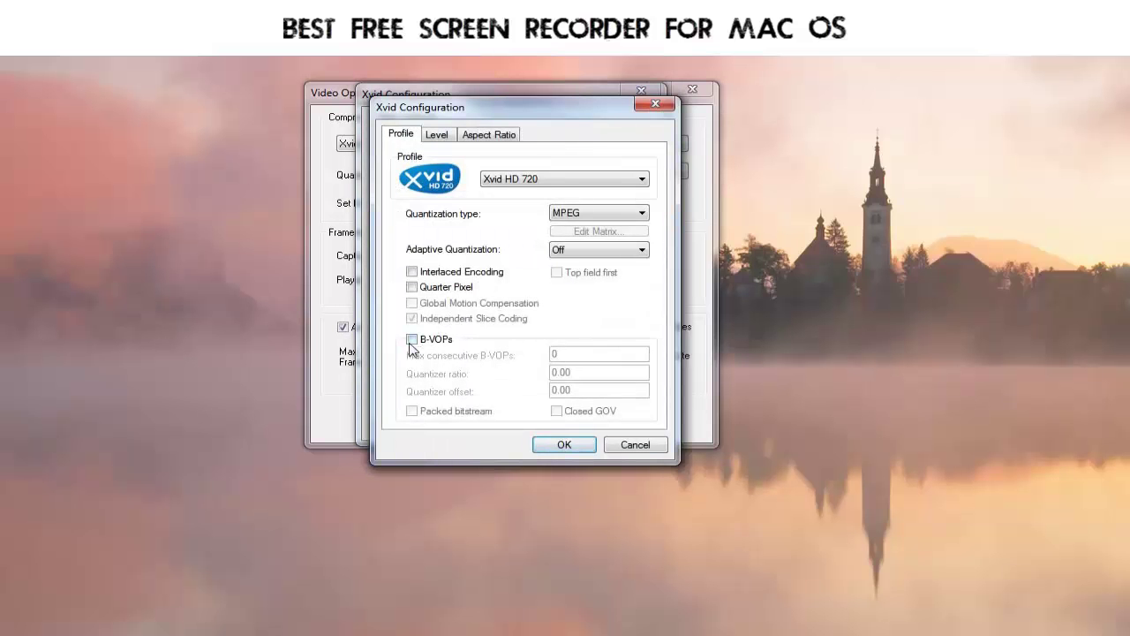
{"action": "left_click", "coordinate": [411, 339]}
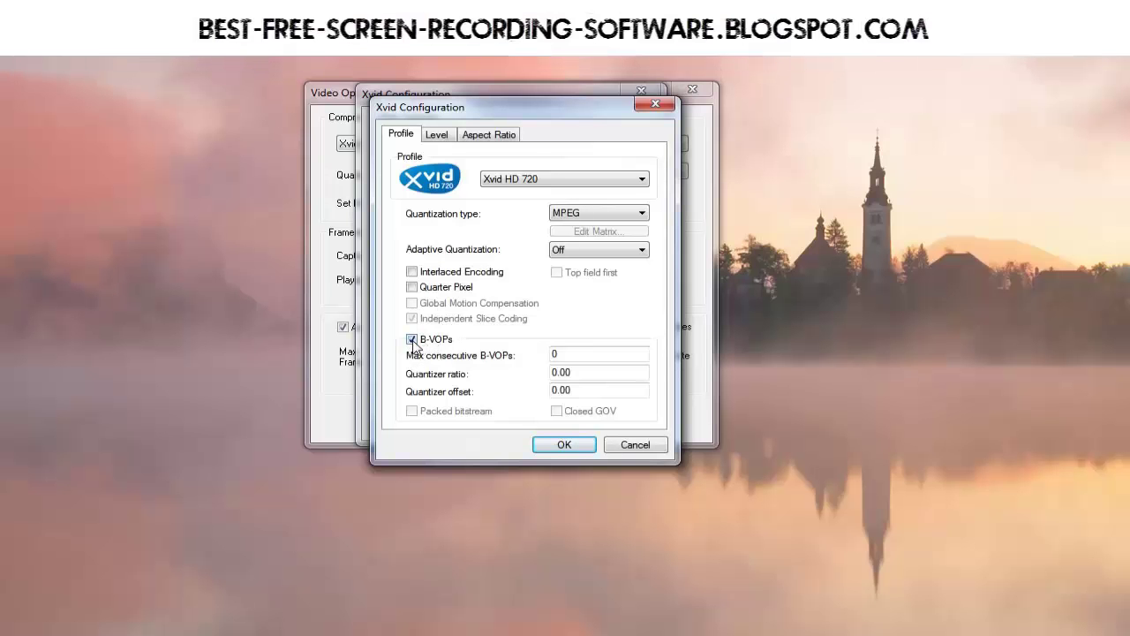
{"action": "left_click", "coordinate": [412, 340]}
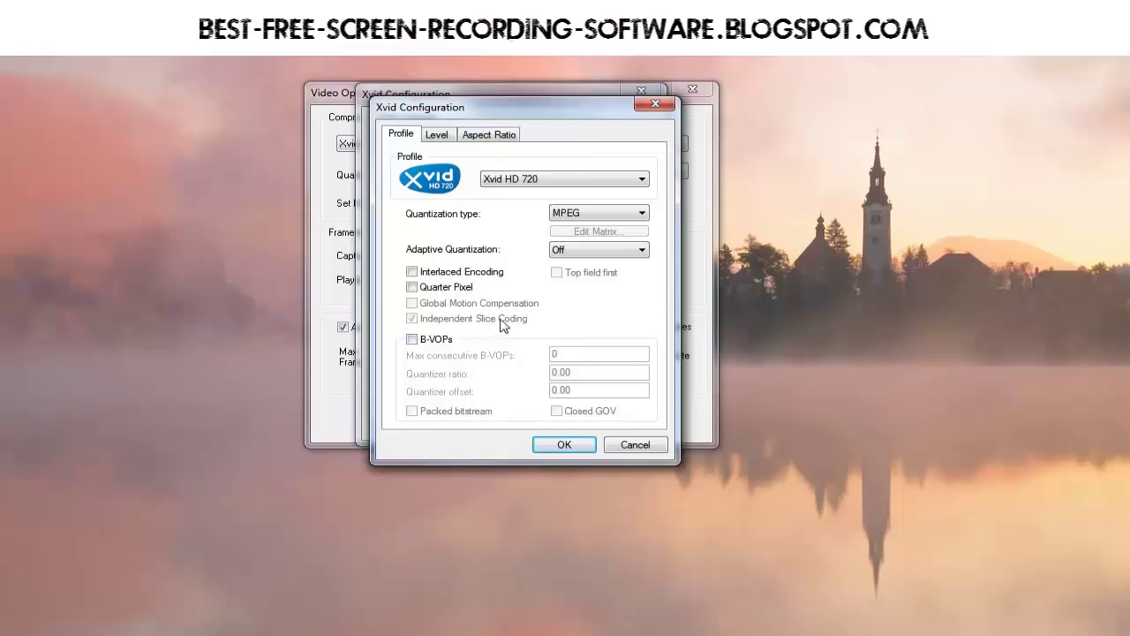
{"action": "left_click", "coordinate": [629, 444]}
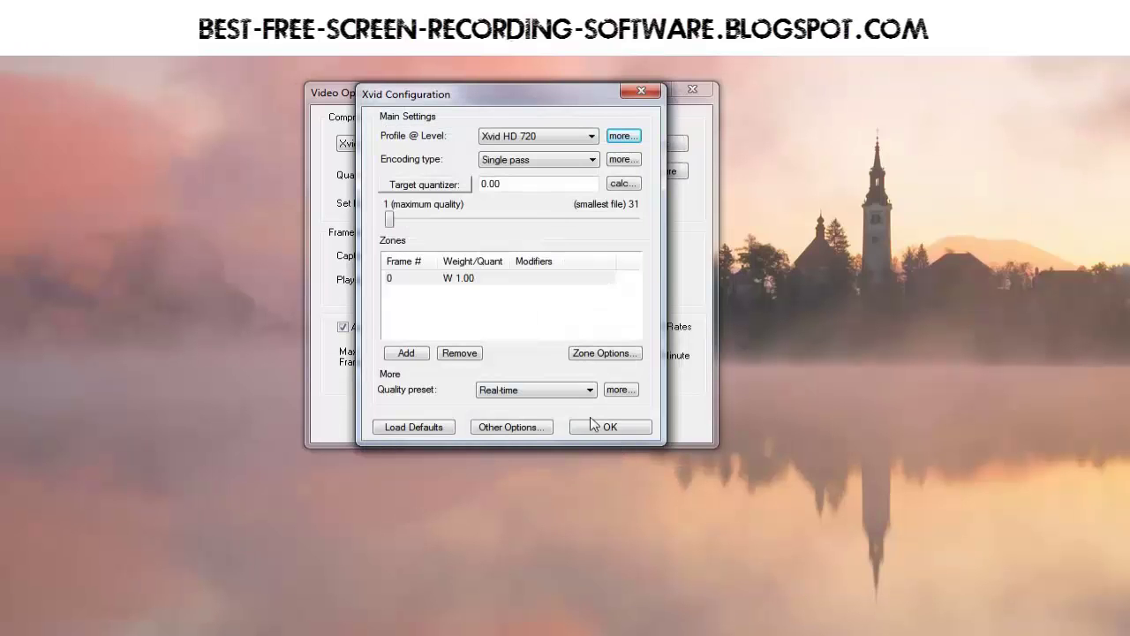
Step: Review Xvid's Other Options, confirm the codec configuration, and close Video Options
{"action": "left_click", "coordinate": [513, 428]}
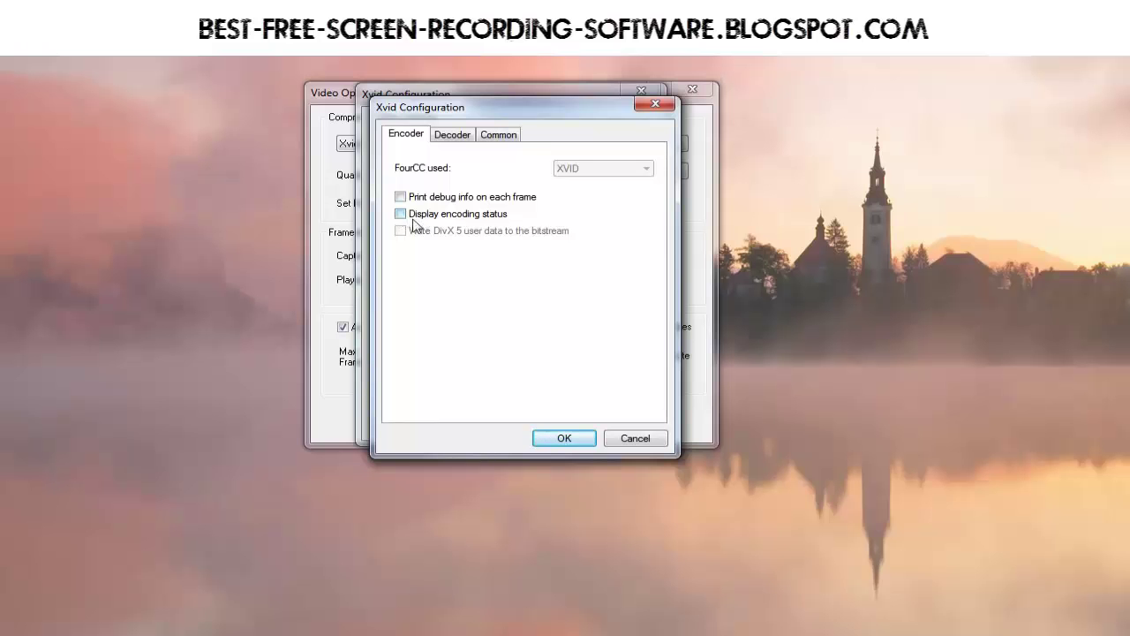
{"action": "left_click", "coordinate": [555, 436]}
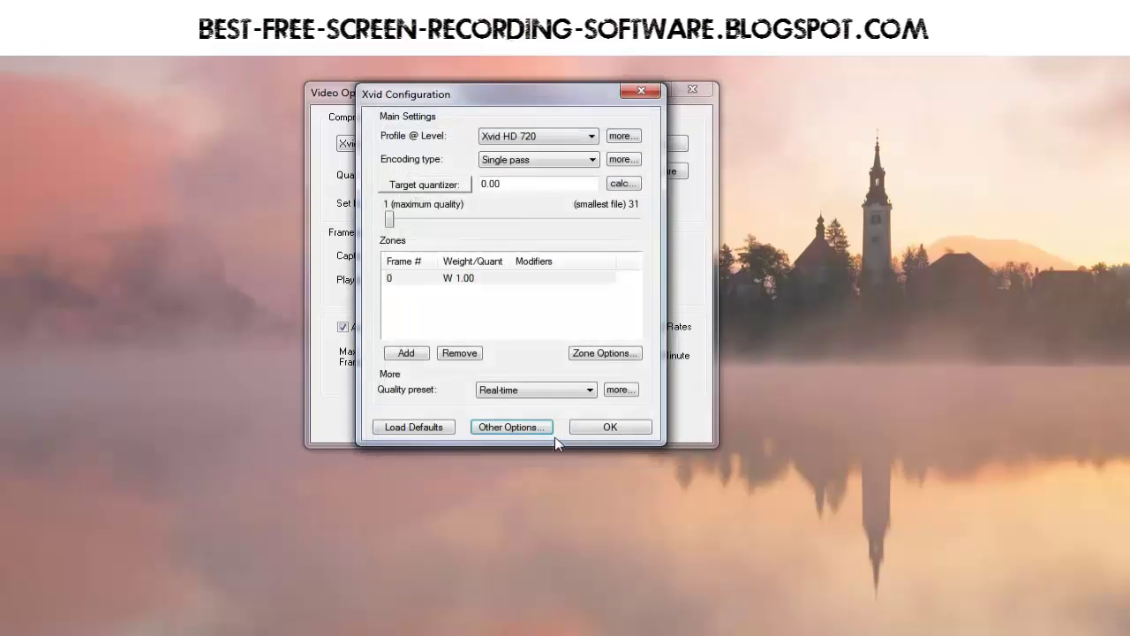
{"action": "left_click", "coordinate": [605, 430]}
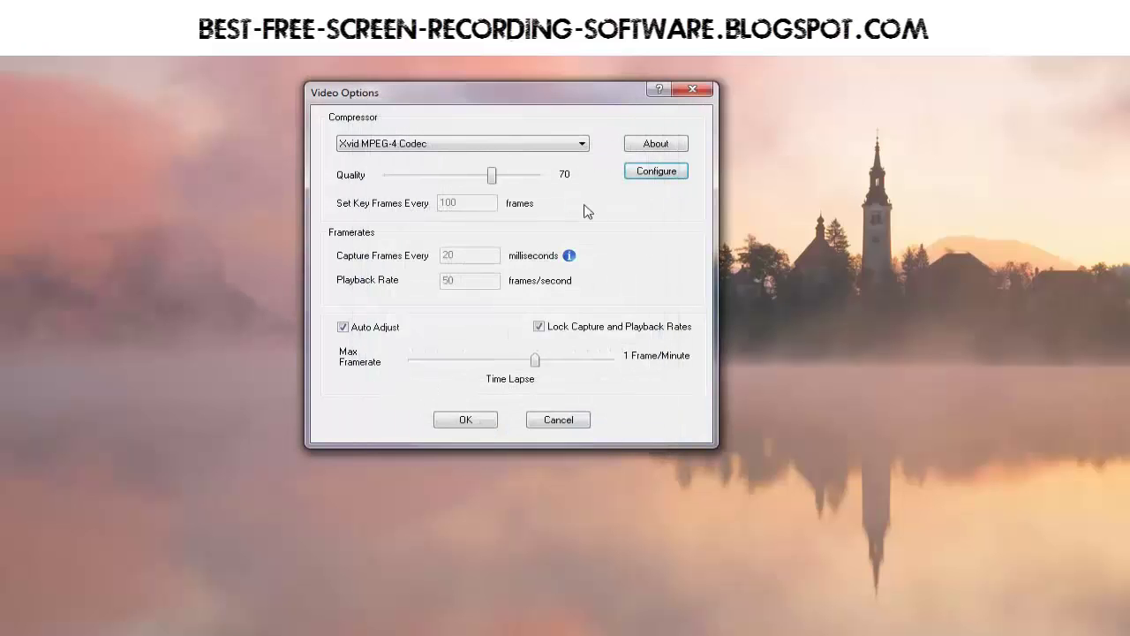
{"action": "left_click", "coordinate": [551, 420]}
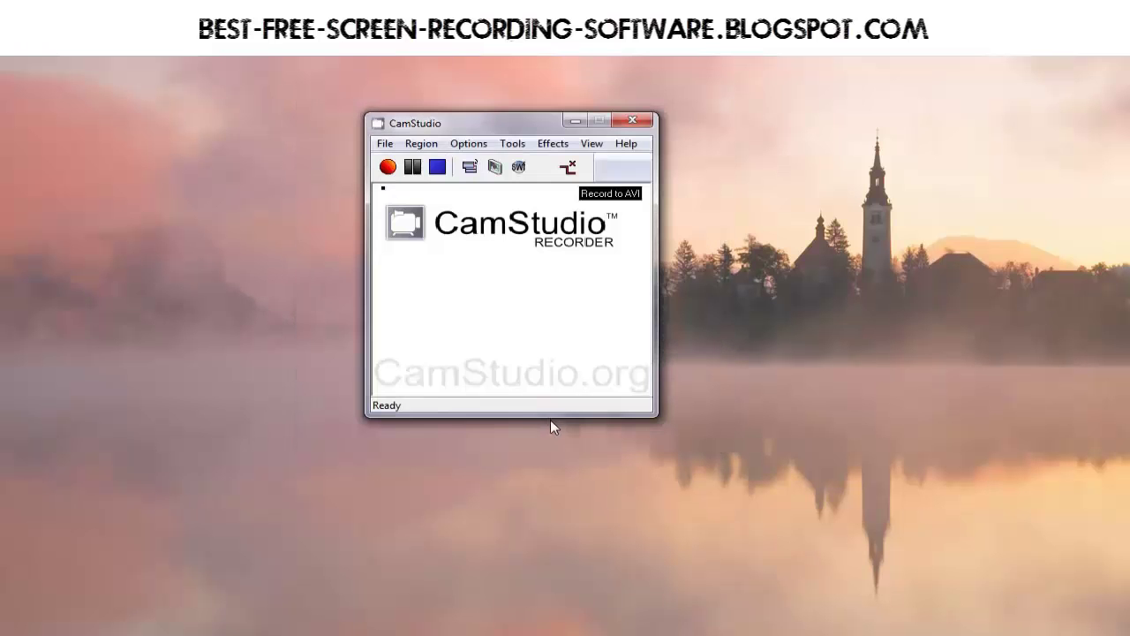
Step: Switch audio capture to Record audio from microphone and confirm it in the Options menu
{"action": "left_click", "coordinate": [459, 146]}
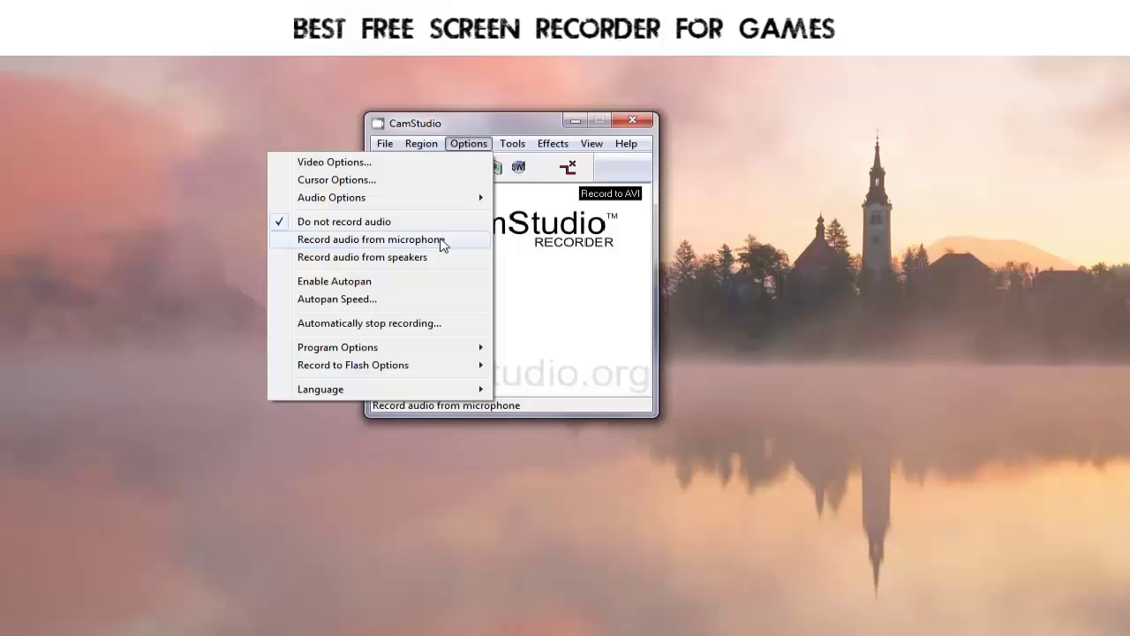
{"action": "left_click", "coordinate": [441, 245]}
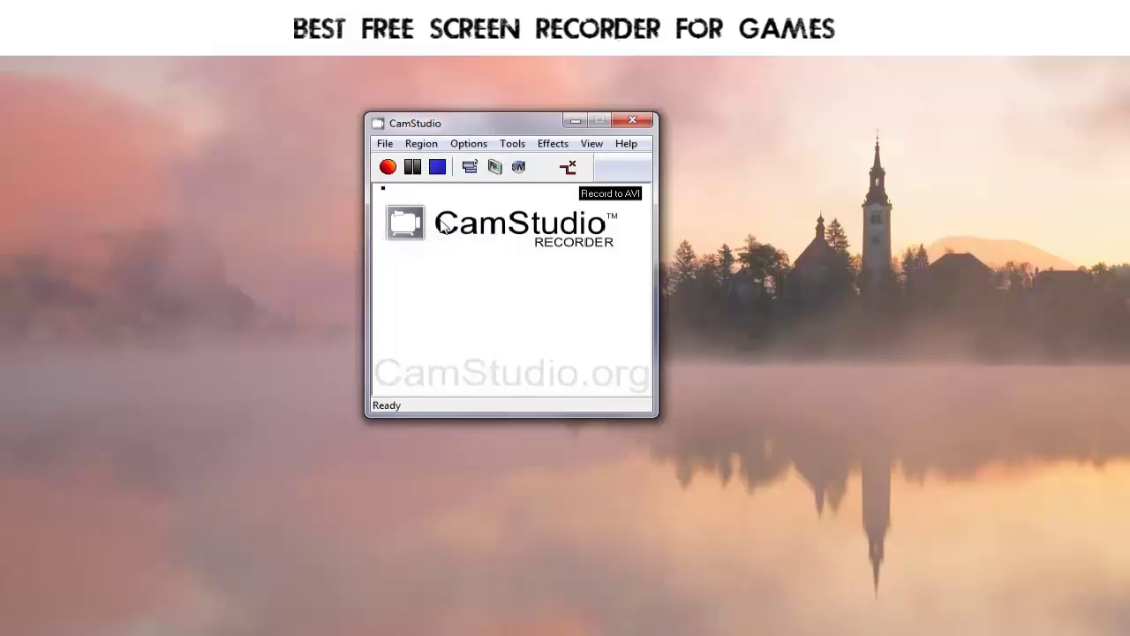
{"action": "left_click", "coordinate": [465, 145]}
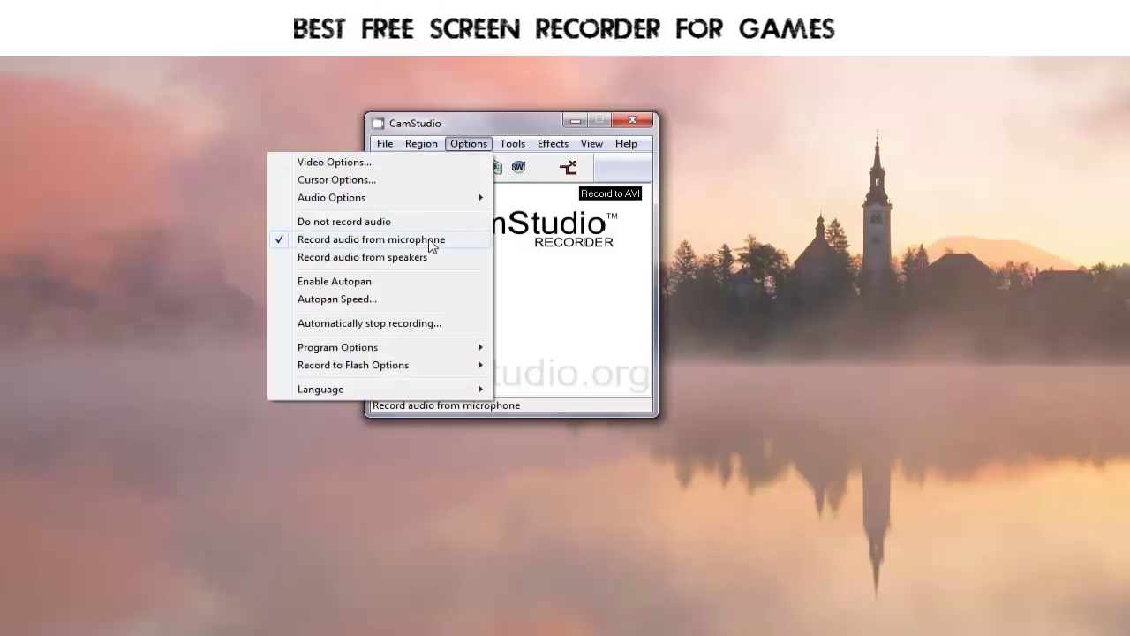
{"action": "mouse_move", "coordinate": [420, 201]}
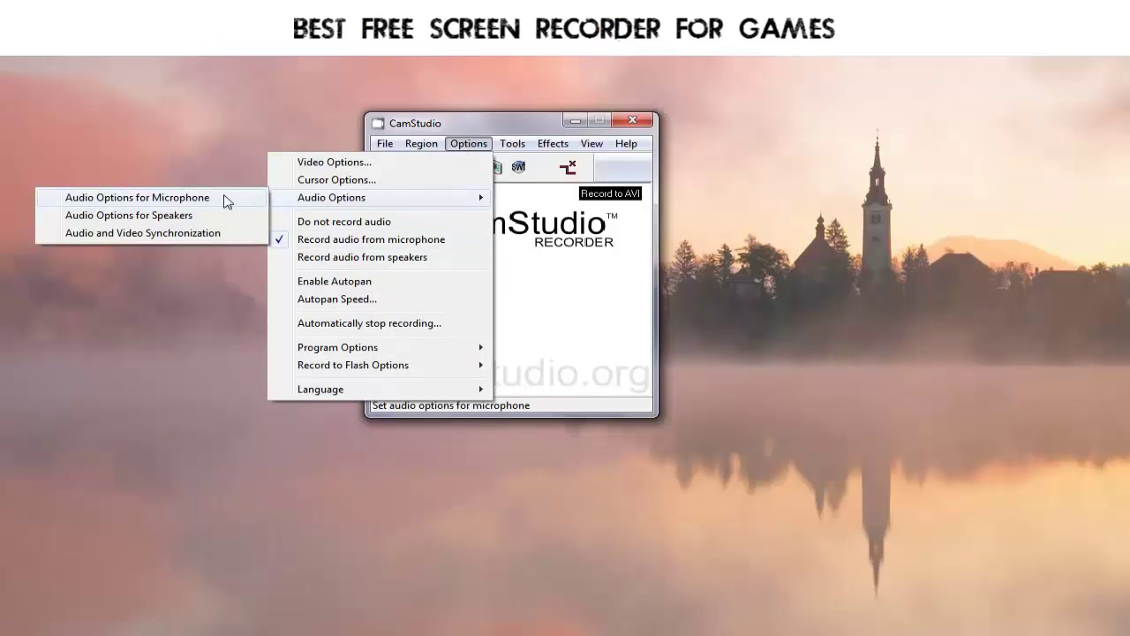
Step: Set microphone audio to the Stereo Mix device at 44.1 kHz, stereo, 16-bit
{"action": "left_click", "coordinate": [227, 198]}
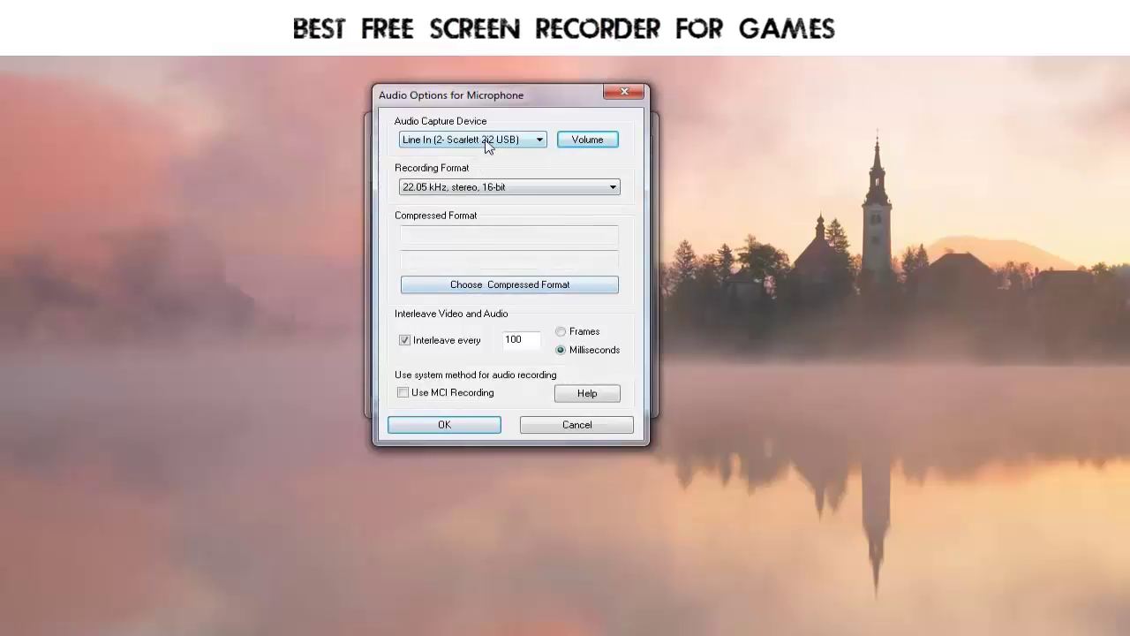
{"action": "left_click", "coordinate": [517, 141]}
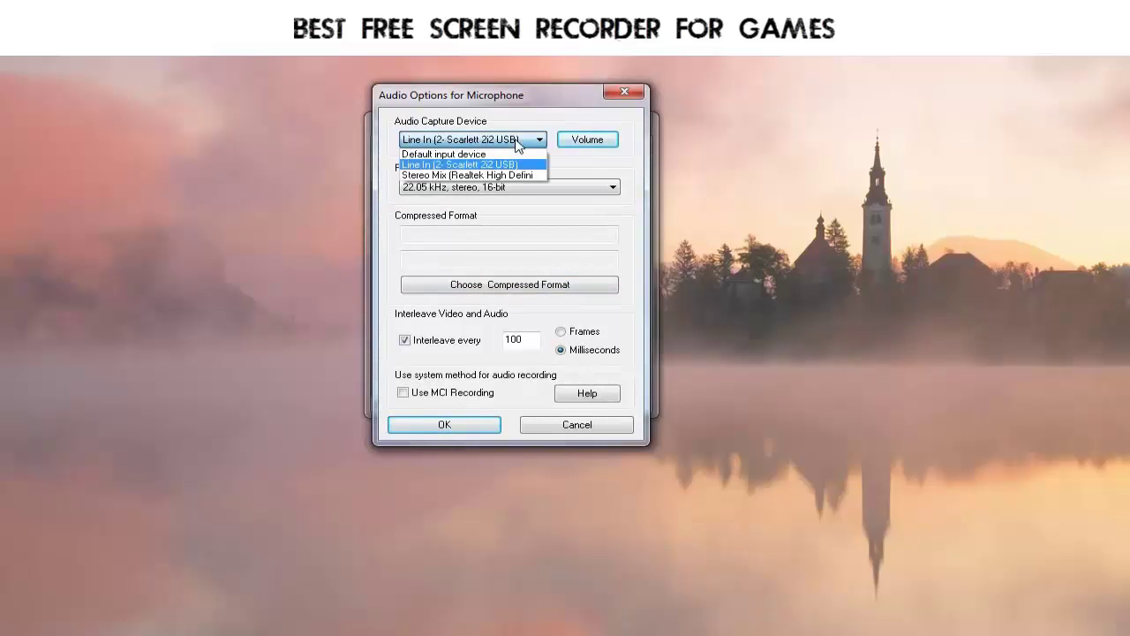
{"action": "left_click", "coordinate": [482, 175]}
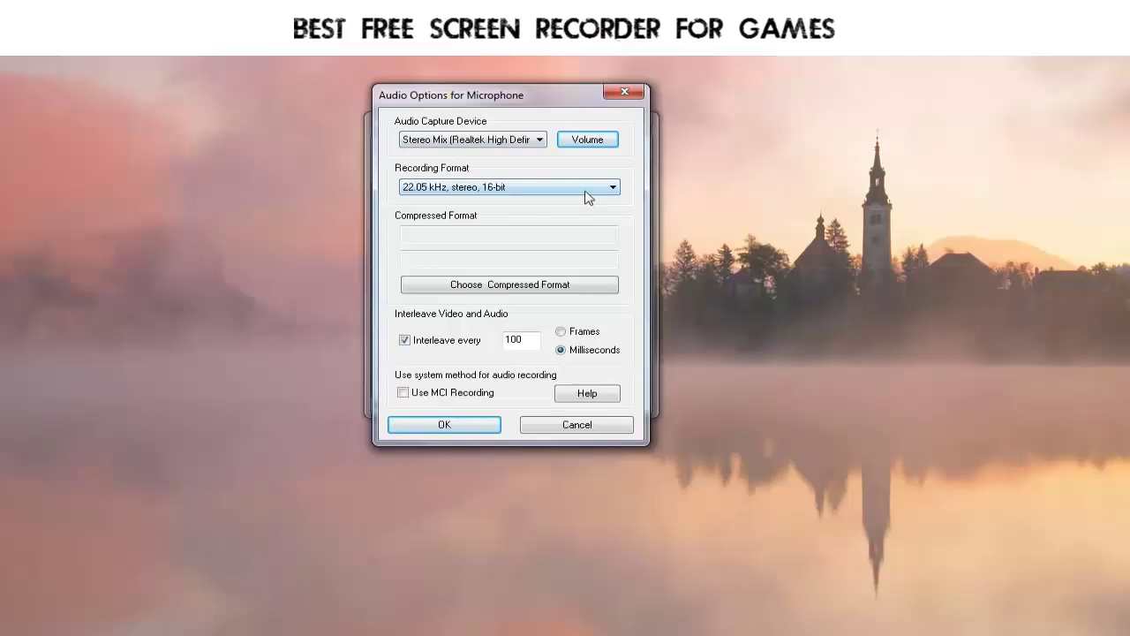
{"action": "left_click", "coordinate": [565, 191]}
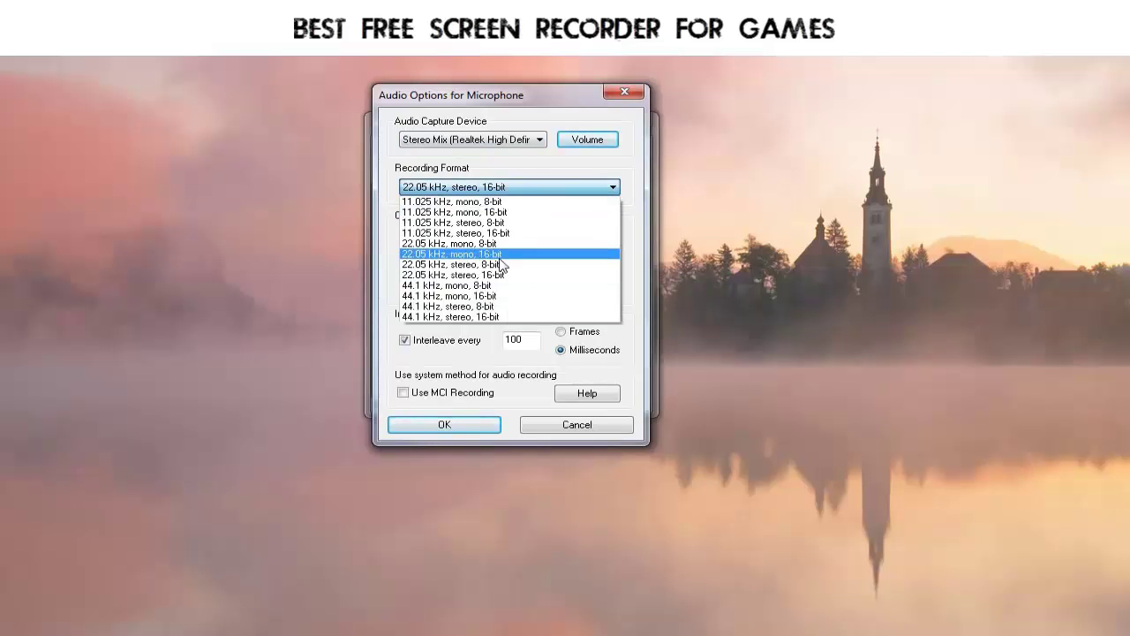
{"action": "left_click", "coordinate": [503, 317]}
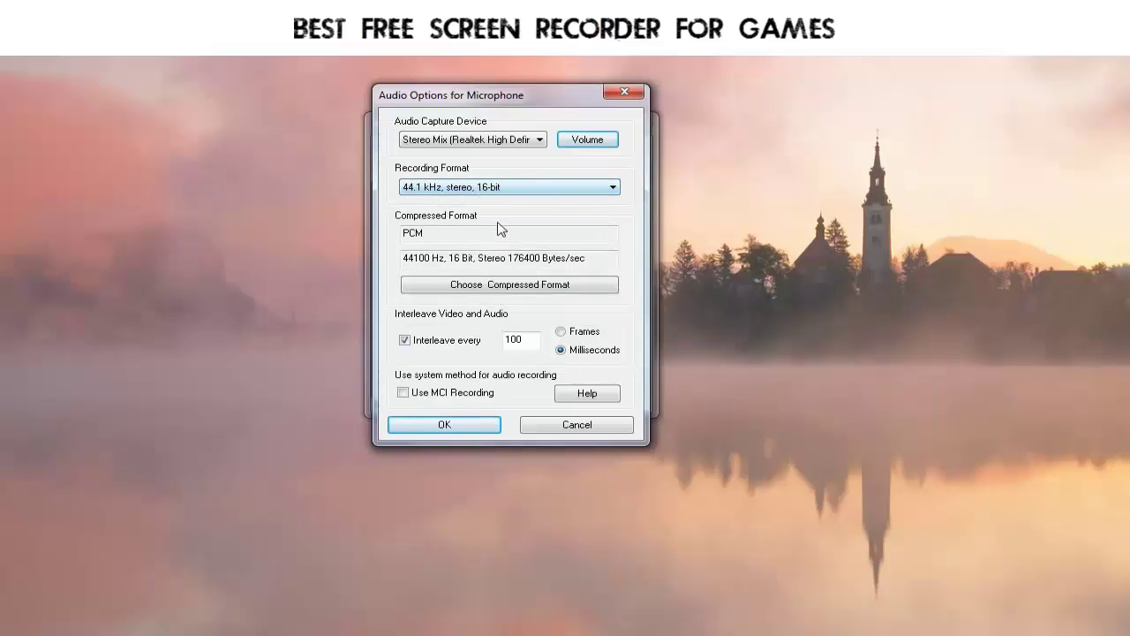
{"action": "left_click", "coordinate": [543, 193]}
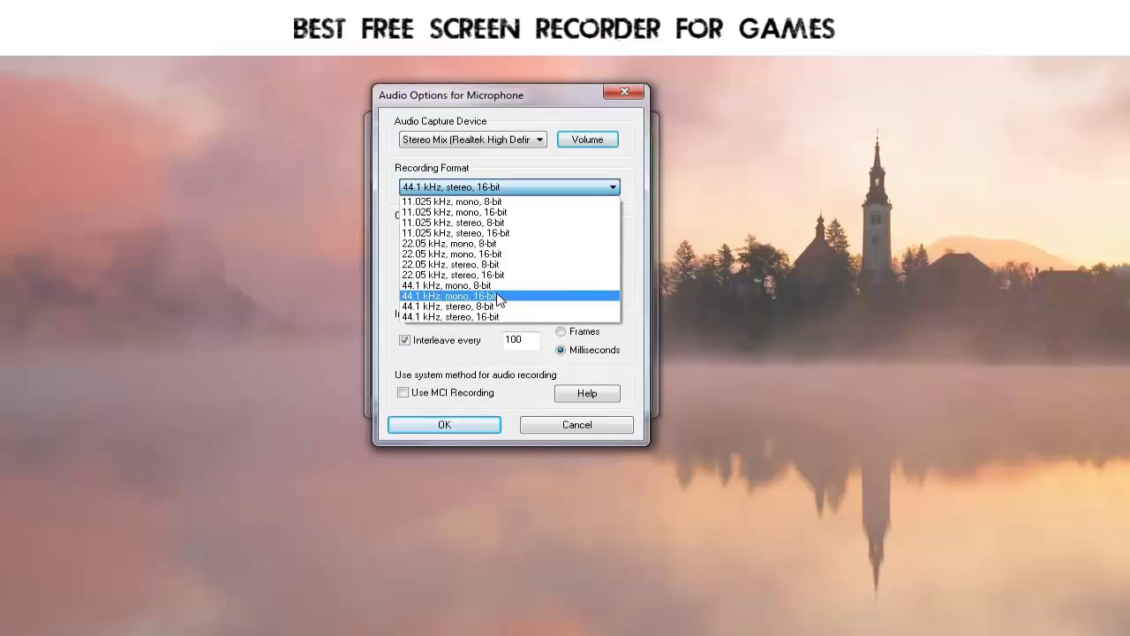
{"action": "left_click", "coordinate": [484, 364]}
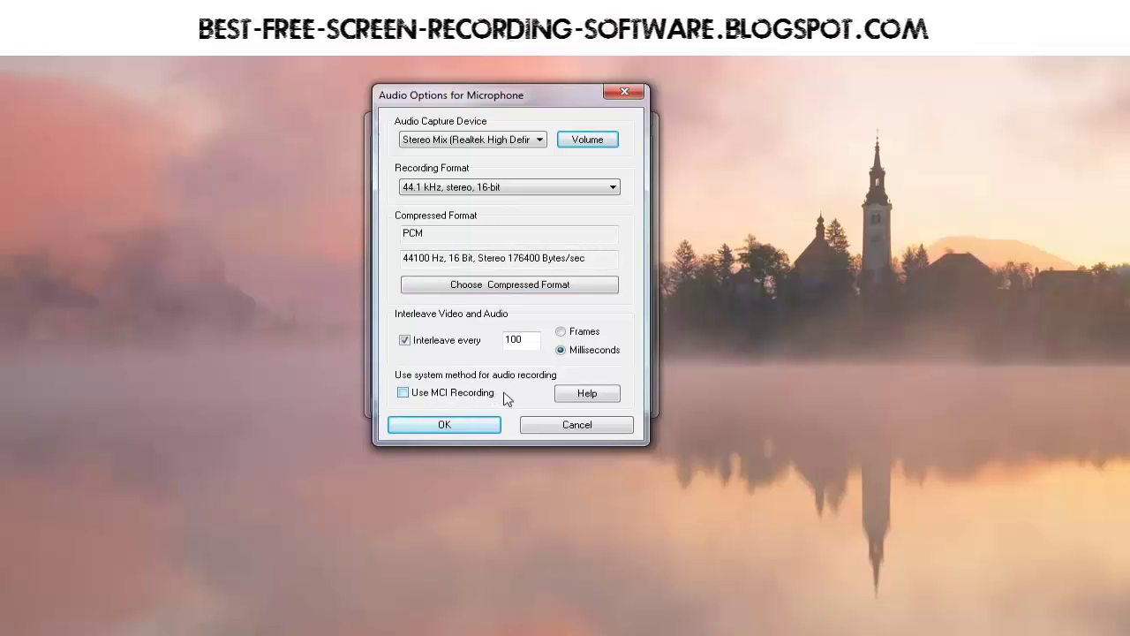
Step: Close Audio Options and check Stereo Mix in the Sound Recording list, making no changes
{"action": "left_click", "coordinate": [559, 423]}
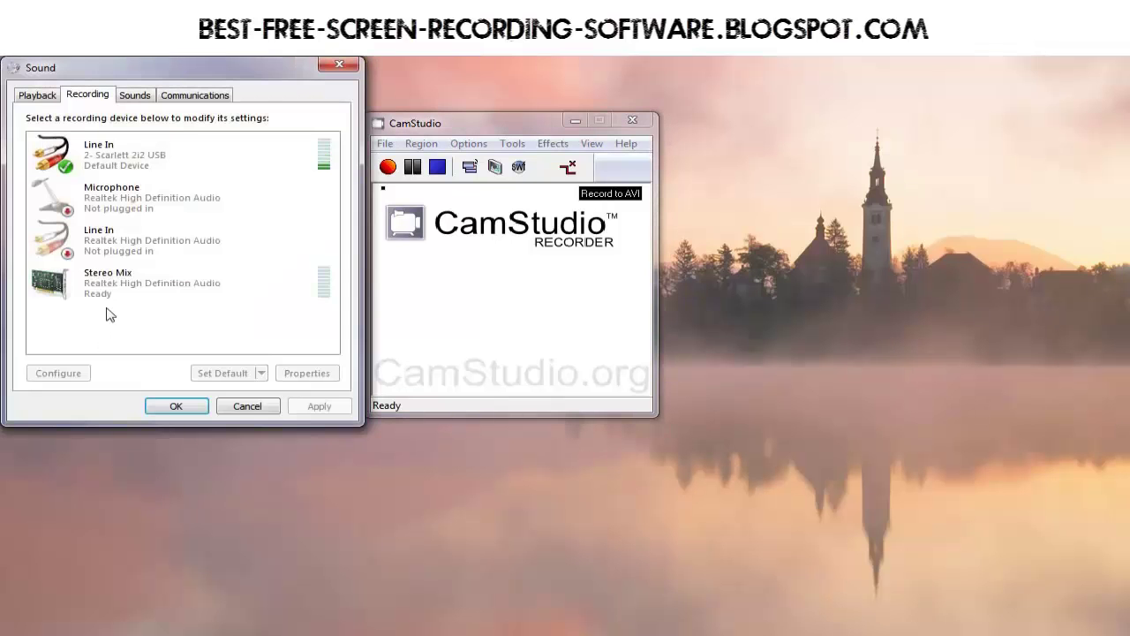
{"action": "left_click_drag", "start_coordinate": [141, 75], "coordinate": [205, 120]}
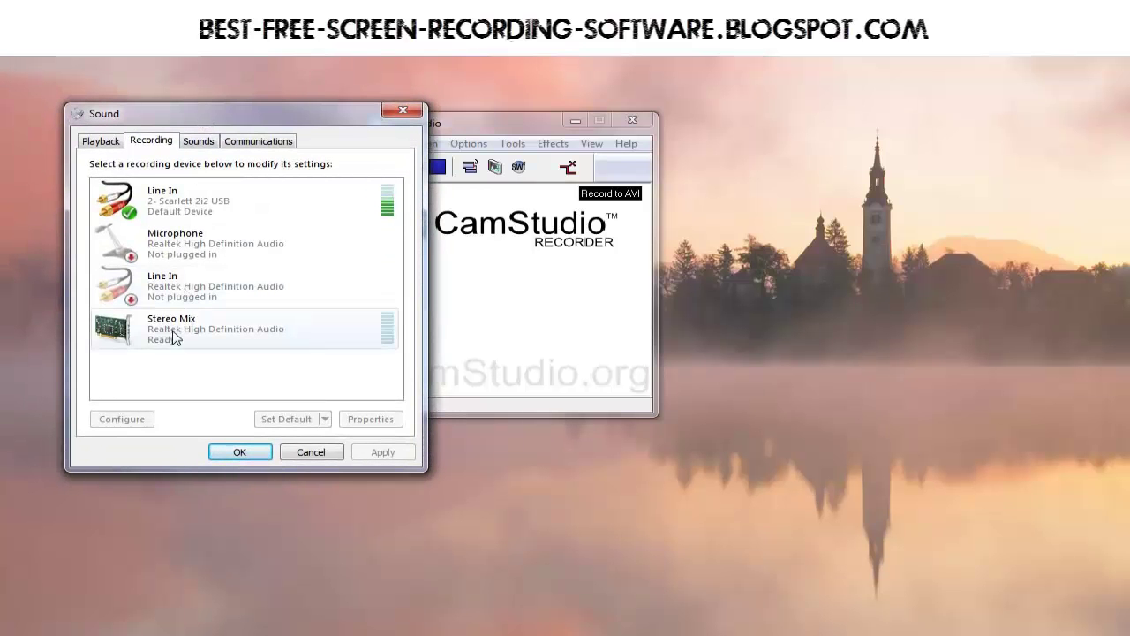
{"action": "right_click", "coordinate": [184, 363]}
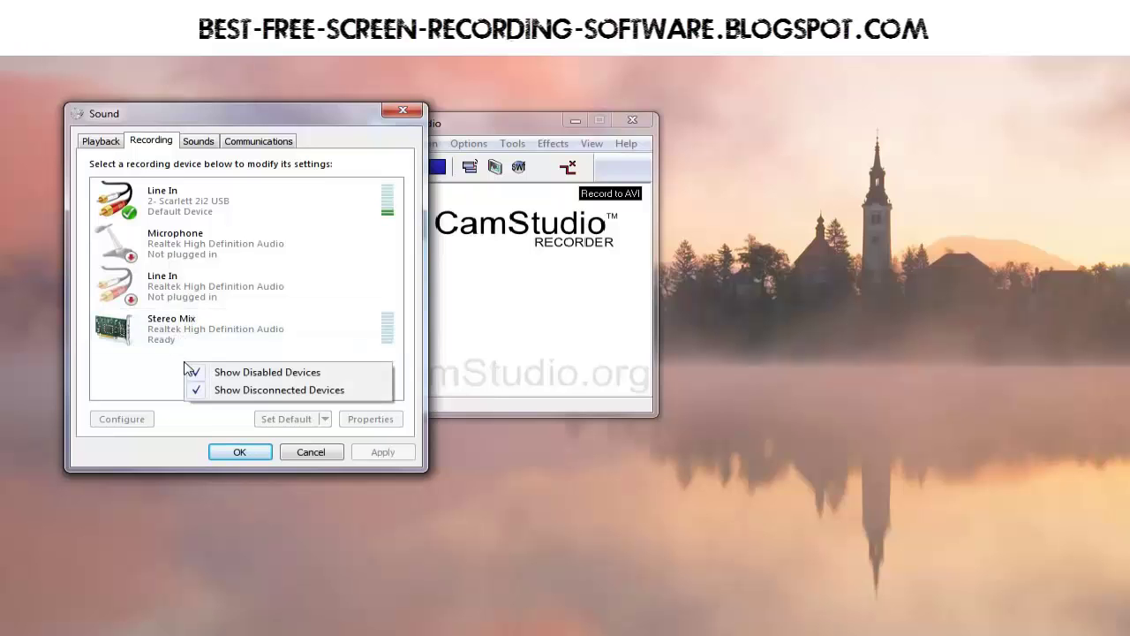
{"action": "right_click", "coordinate": [149, 371]}
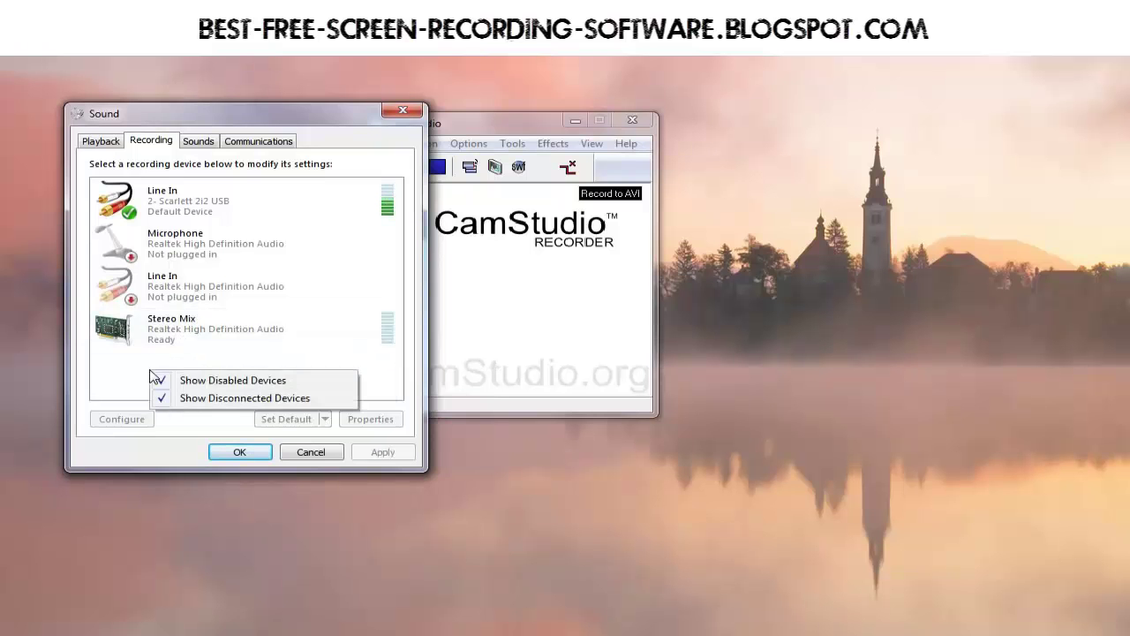
{"action": "left_click", "coordinate": [237, 356]}
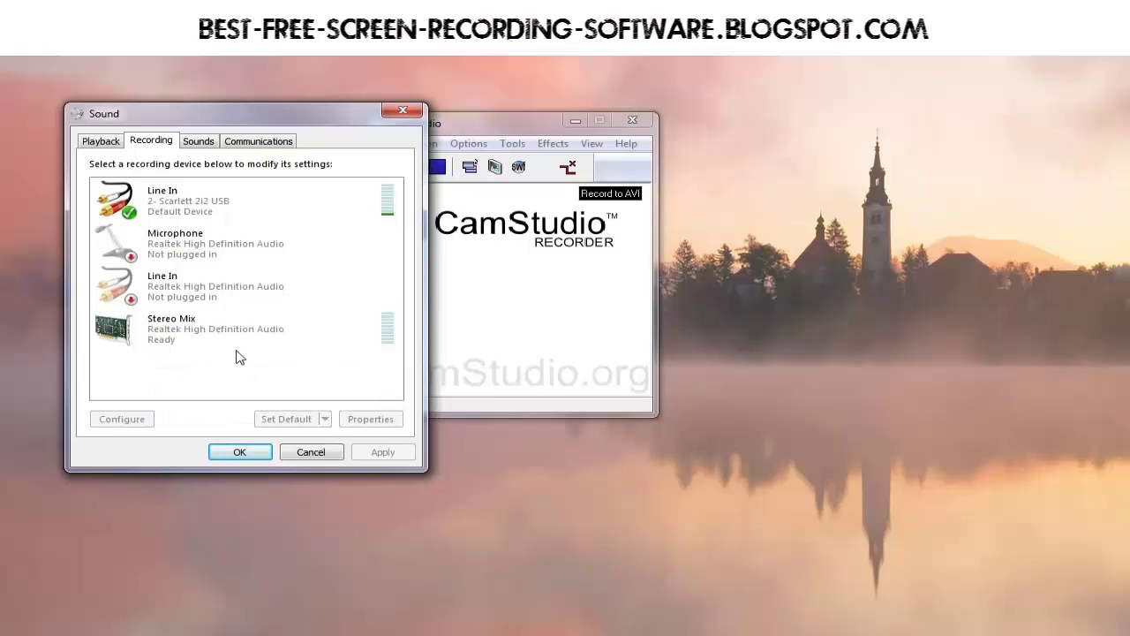
{"action": "right_click", "coordinate": [185, 328]}
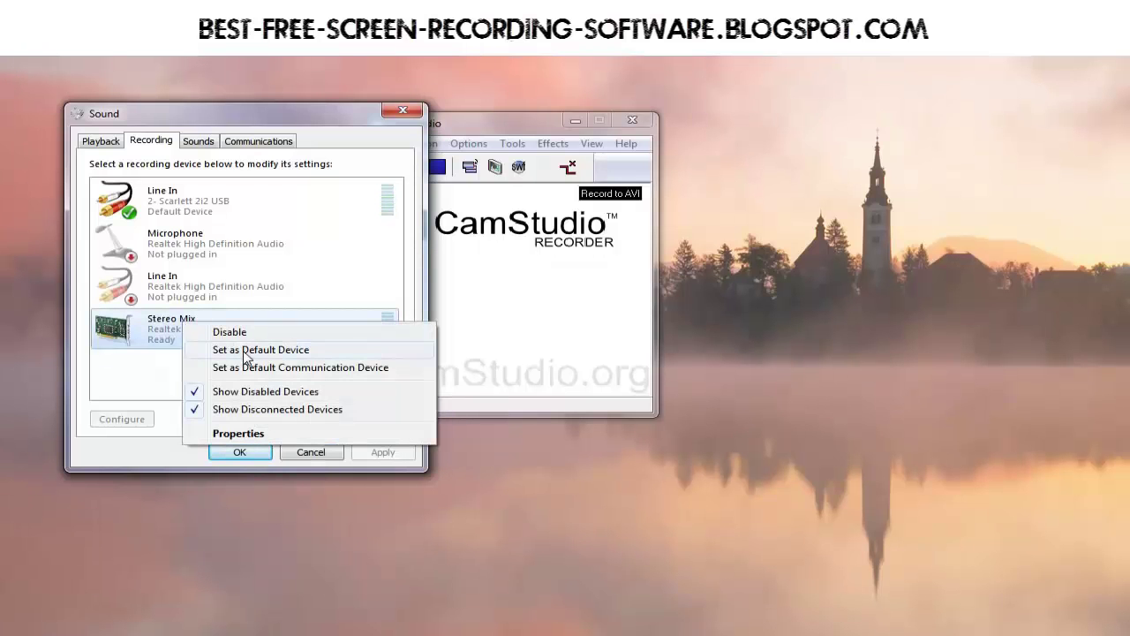
{"action": "left_click", "coordinate": [164, 374]}
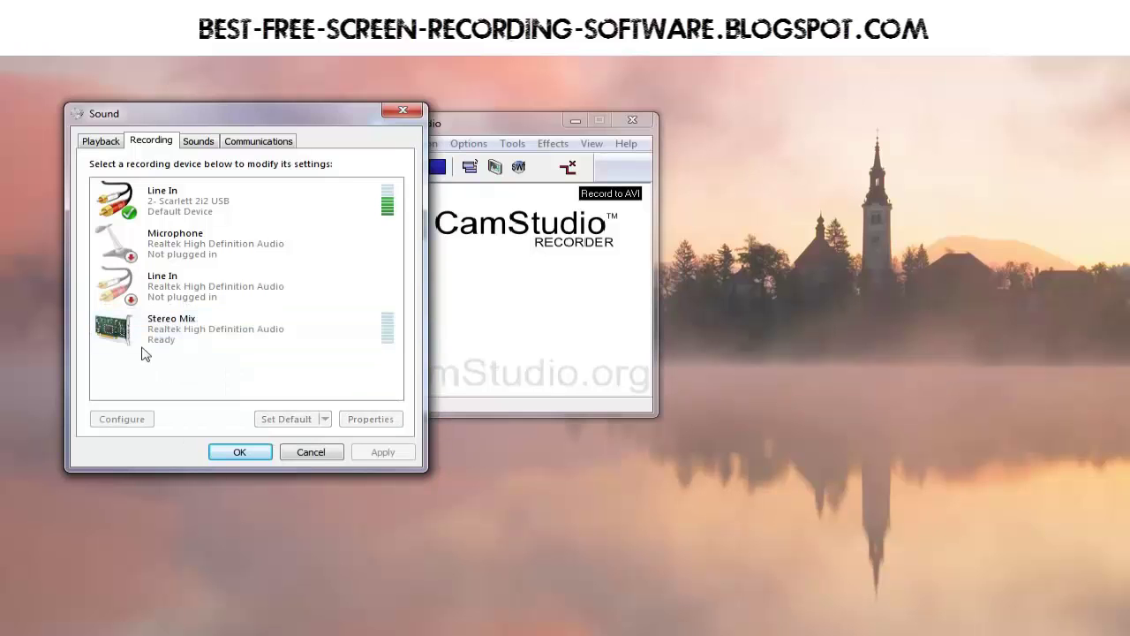
Step: Review Stereo Mix's Listen tab and playback device list, then cancel its properties
{"action": "double_click", "coordinate": [175, 334]}
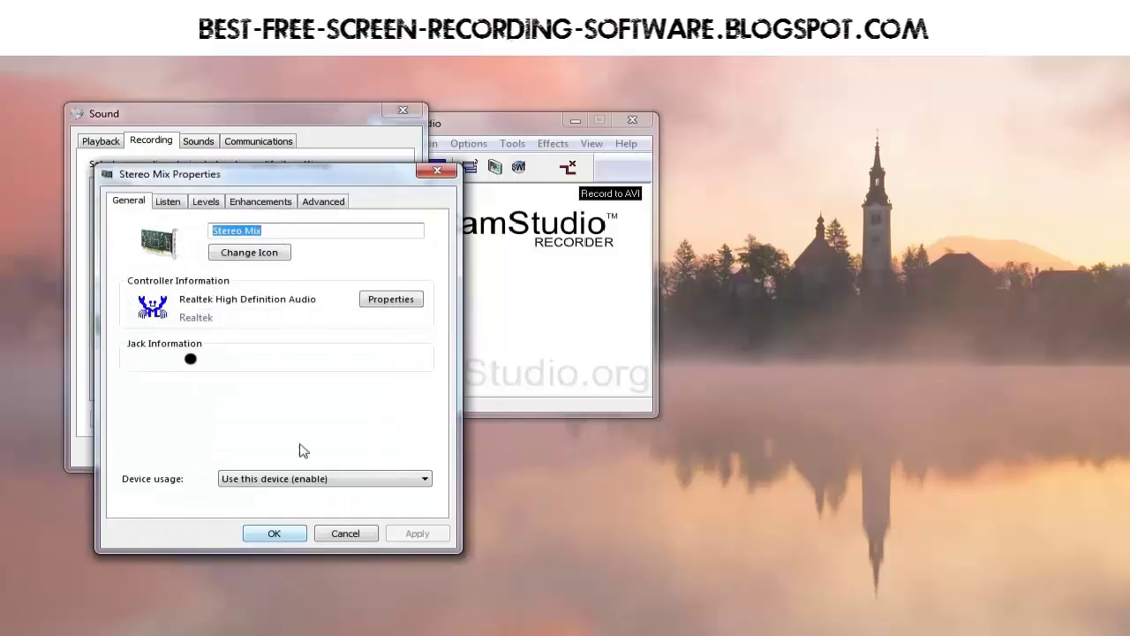
{"action": "left_click", "coordinate": [173, 204]}
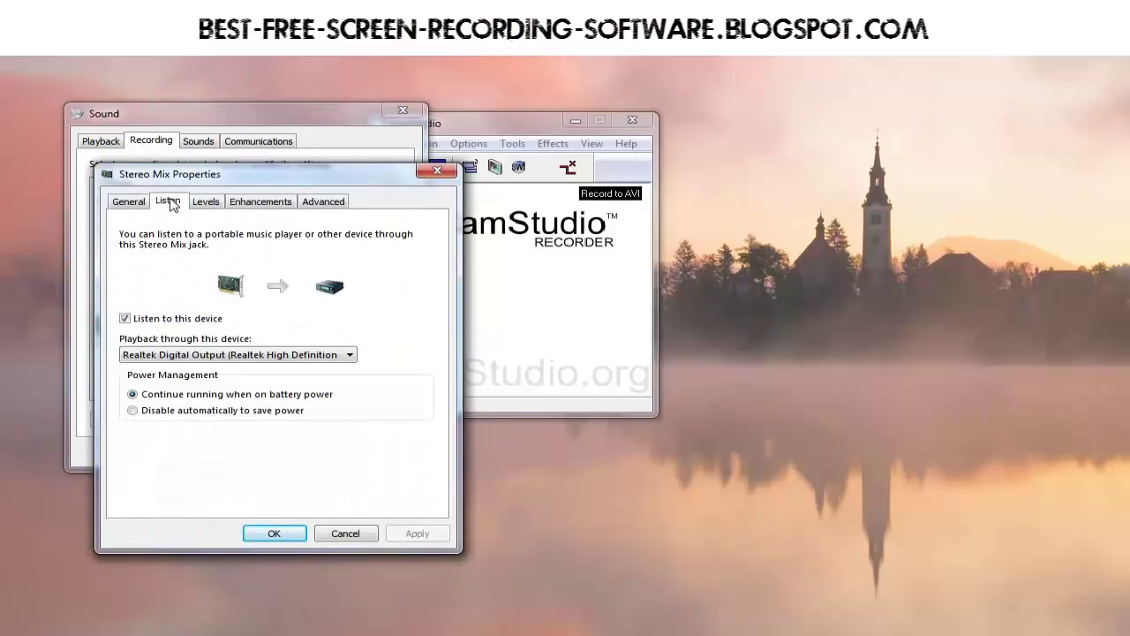
{"action": "left_click", "coordinate": [256, 356]}
{"action": "left_click", "coordinate": [329, 356]}
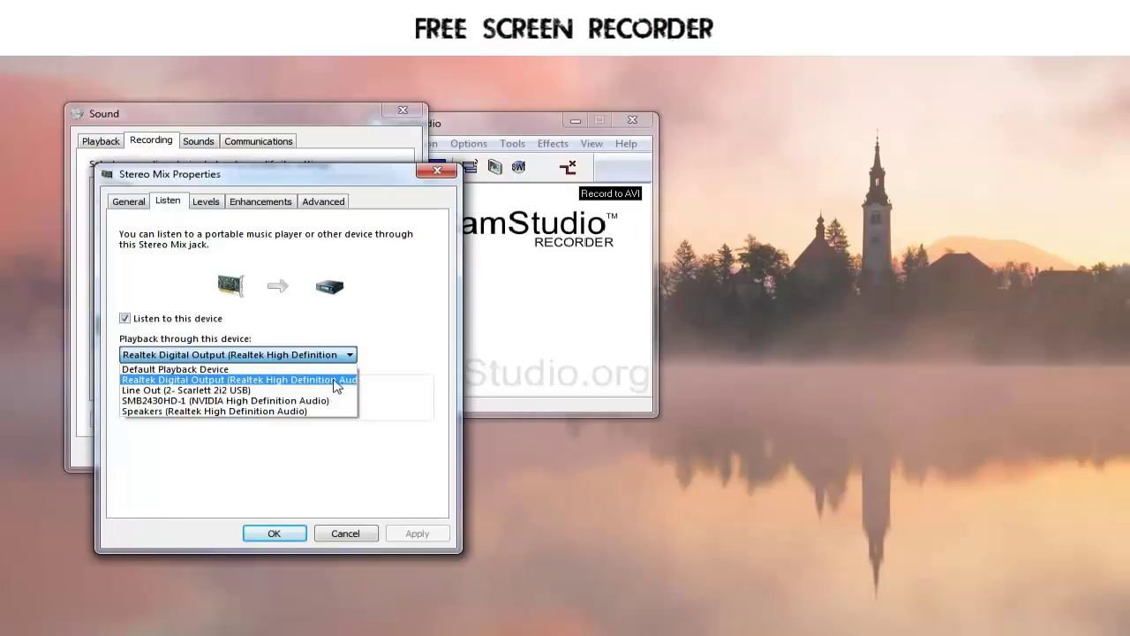
{"action": "left_click", "coordinate": [392, 386]}
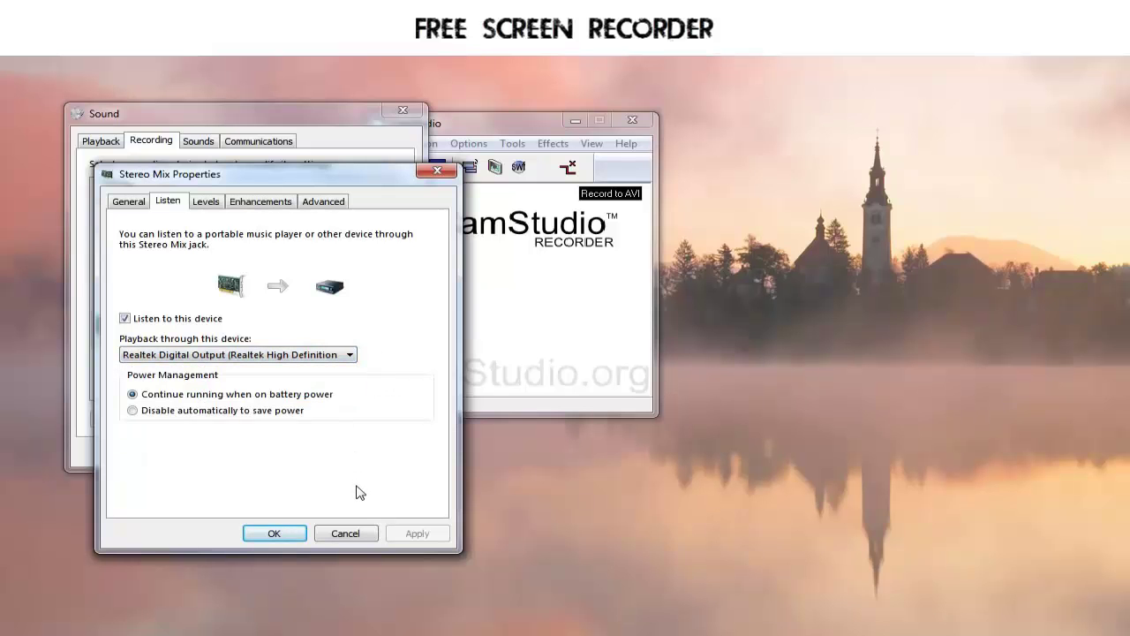
{"action": "left_click", "coordinate": [360, 535]}
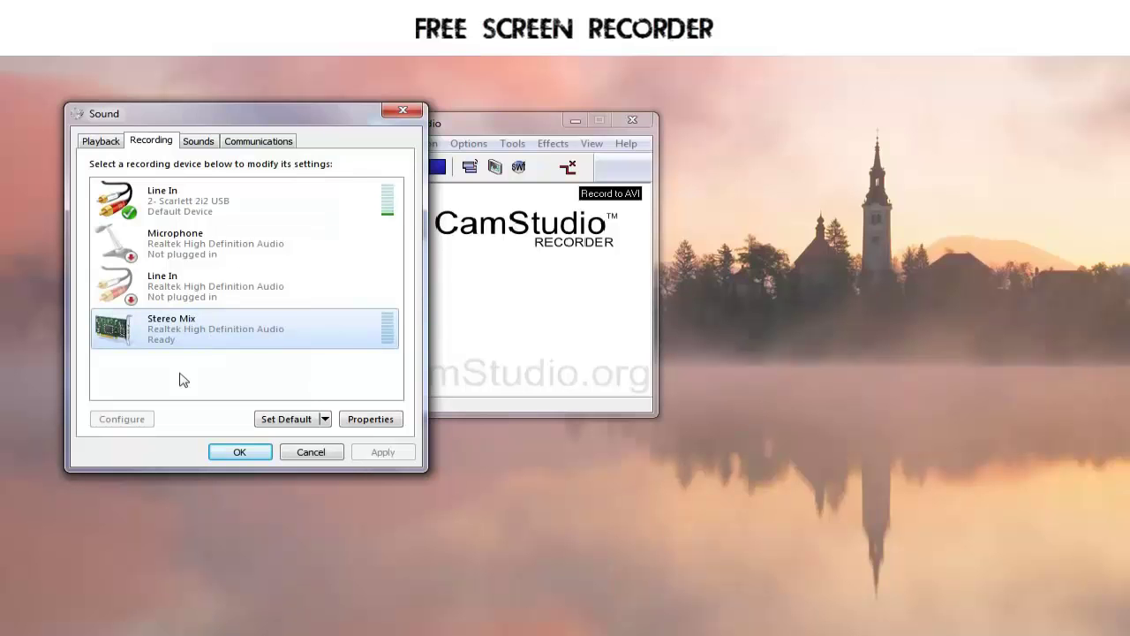
Step: Cancel the Sound dialog, glance at CamStudio's Options menu, then open the Region menu
{"action": "left_click", "coordinate": [311, 453]}
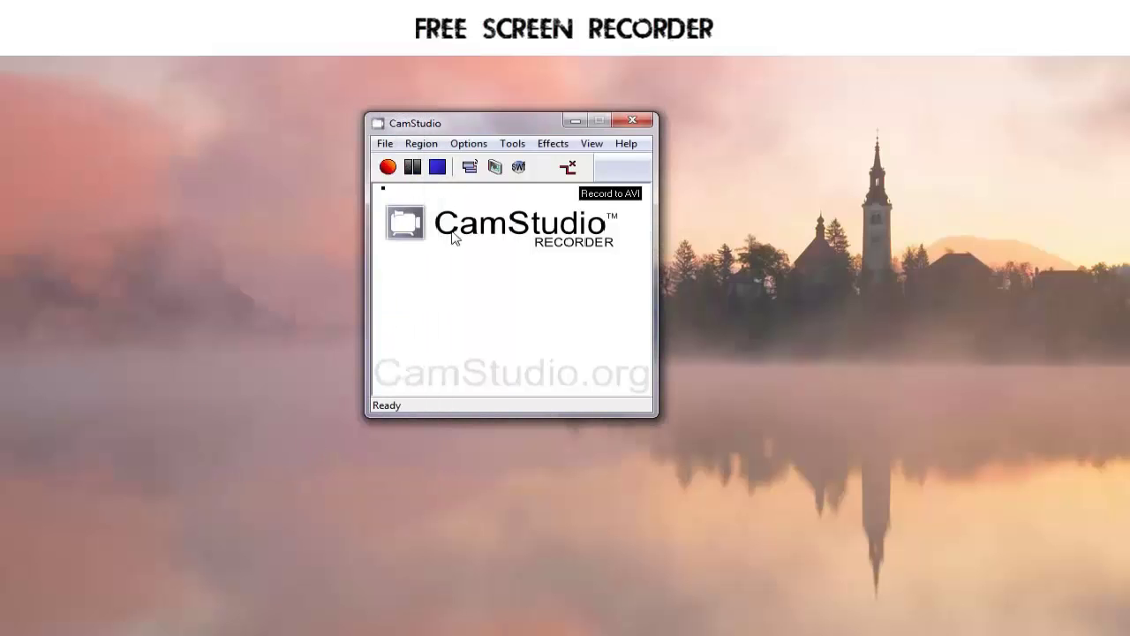
{"action": "left_click", "coordinate": [469, 144]}
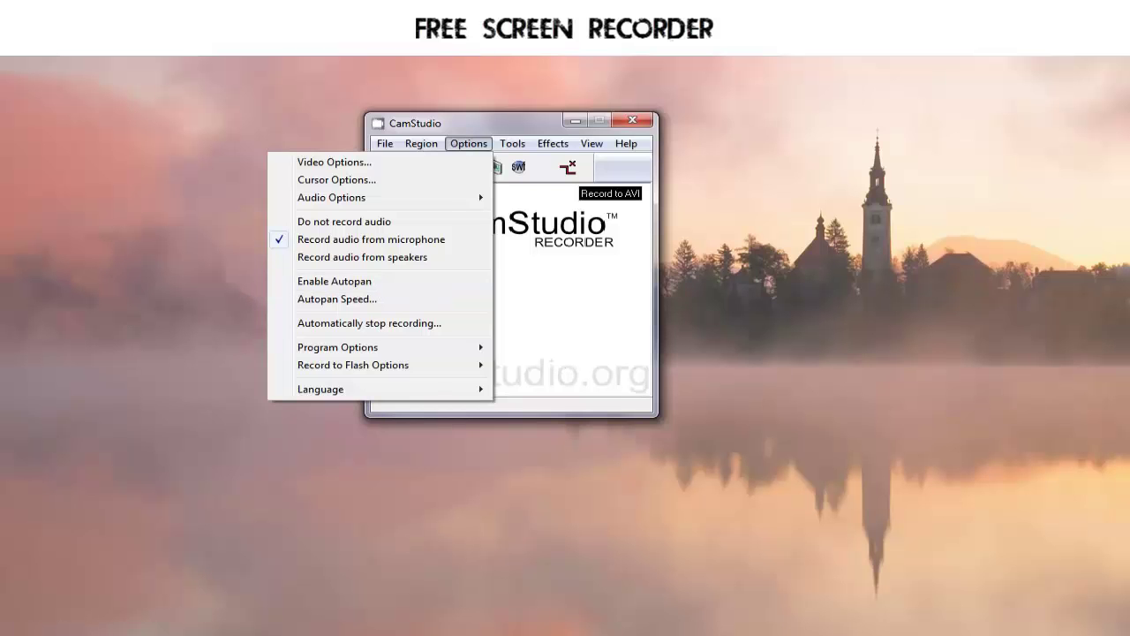
{"action": "key", "text": "Escape"}
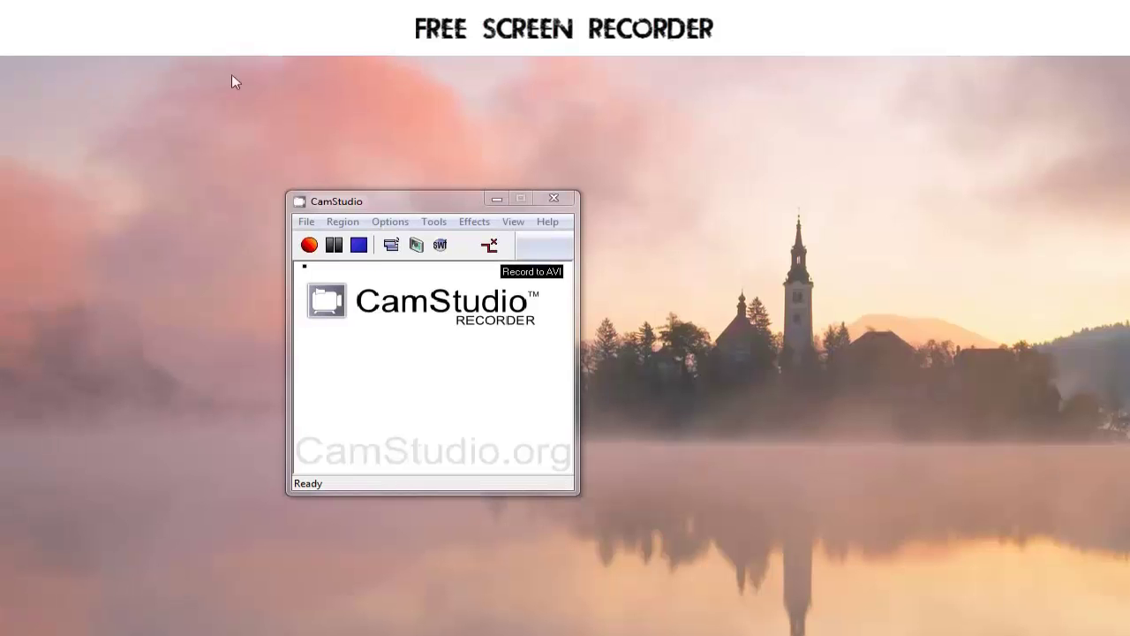
{"action": "left_click", "coordinate": [347, 223]}
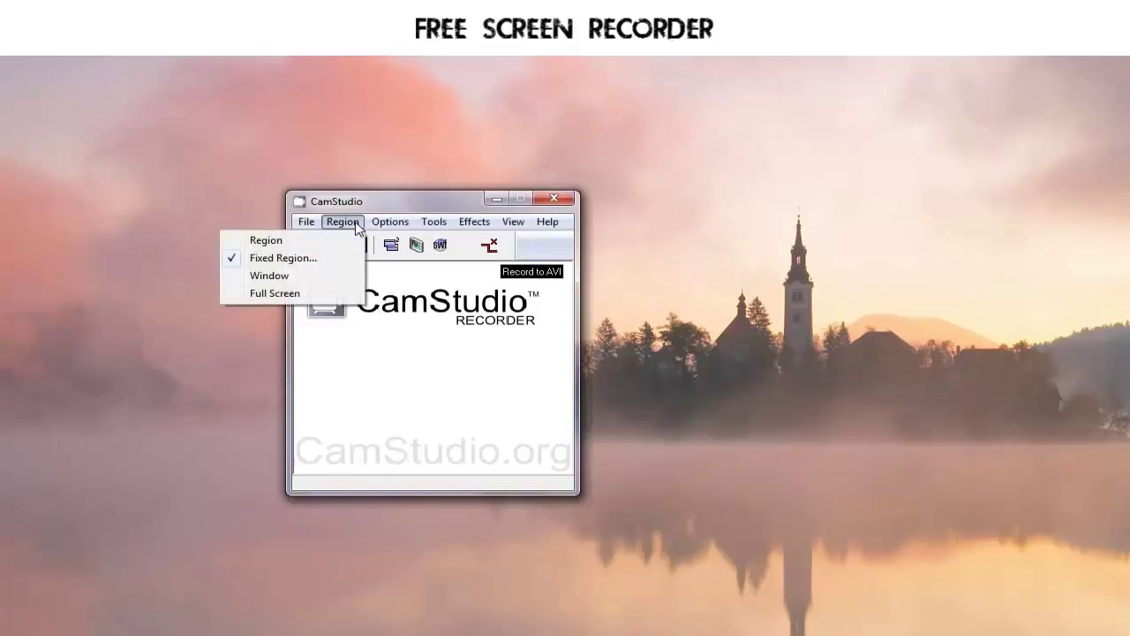
{"action": "mouse_move", "coordinate": [388, 230]}
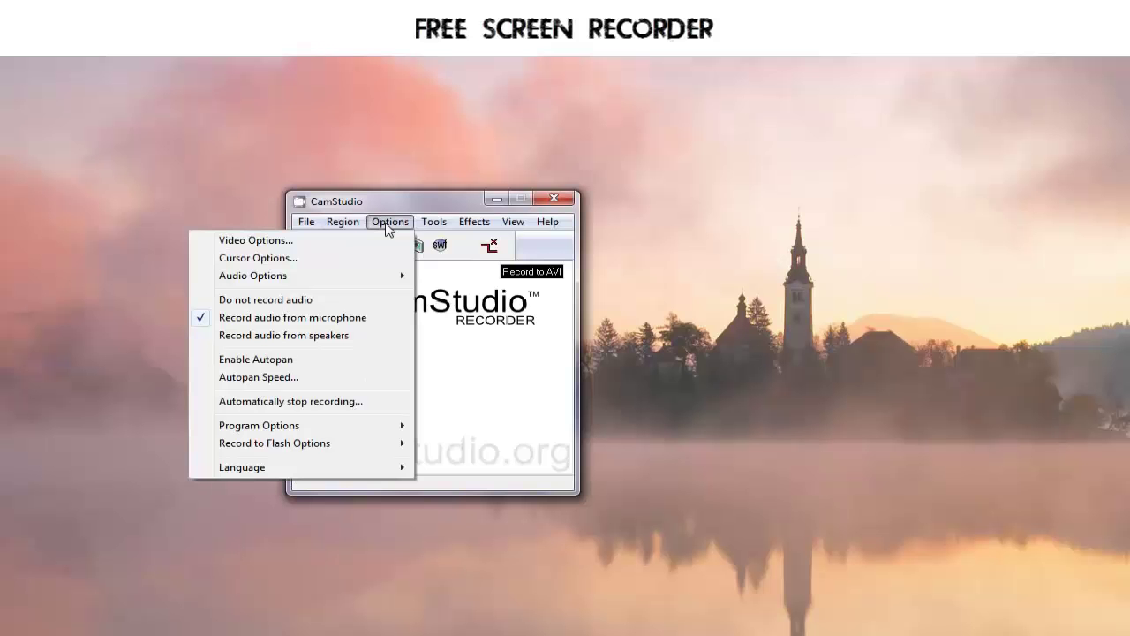
Step: In the Fixed Region dialog, enable Fixed Top-Left Corner at left 200, top 200
{"action": "mouse_move", "coordinate": [323, 222]}
{"action": "left_click", "coordinate": [312, 262]}
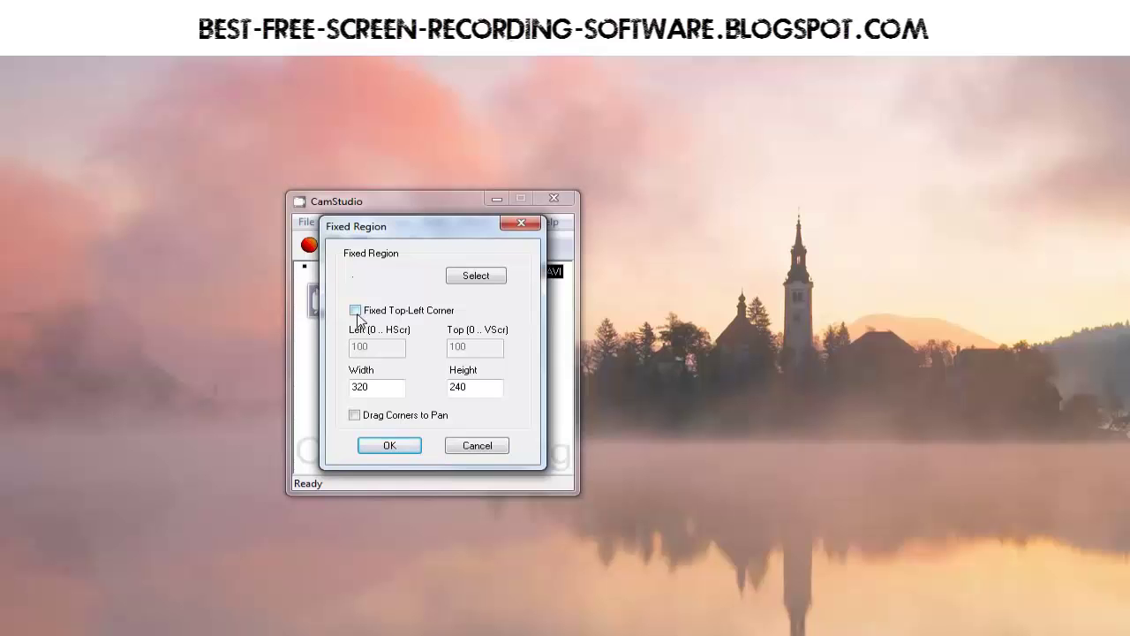
{"action": "left_click", "coordinate": [356, 311]}
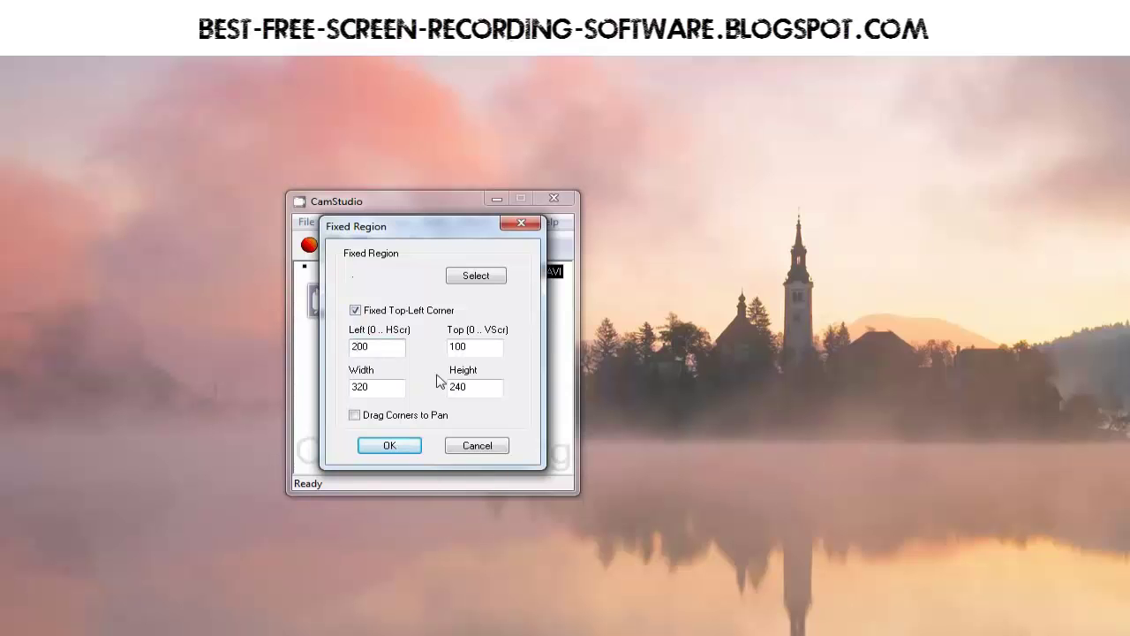
{"action": "left_click", "coordinate": [457, 347]}
Step: Set the region size to width 1280 and height 720, then confirm with OK
{"action": "double_click", "coordinate": [364, 391]}
{"action": "type", "text": "1280"}
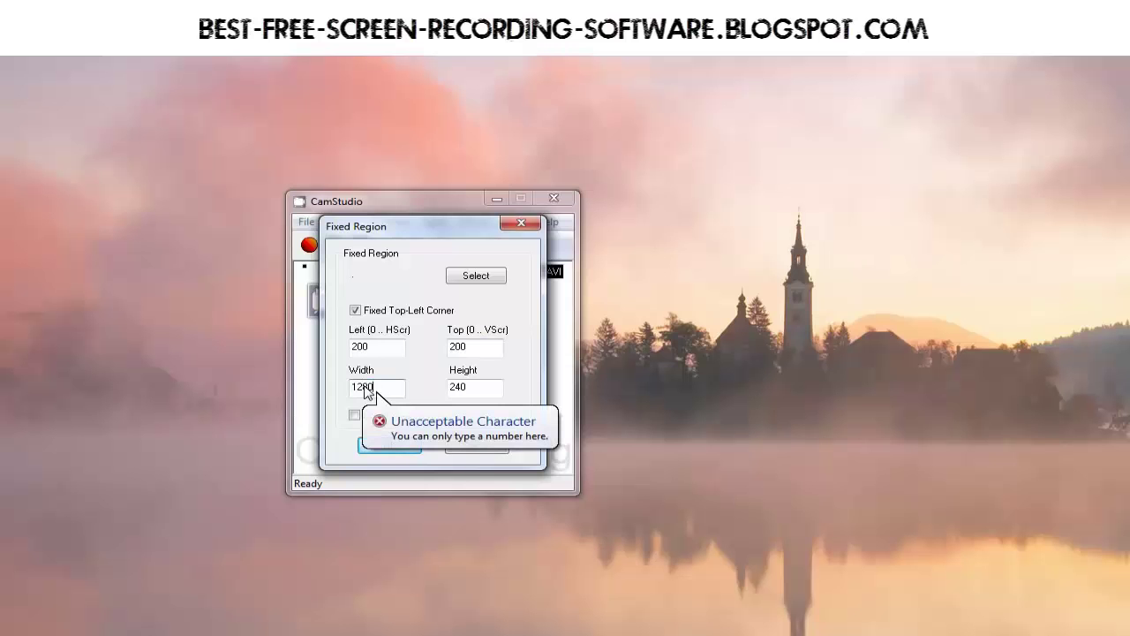
{"action": "double_click", "coordinate": [448, 394]}
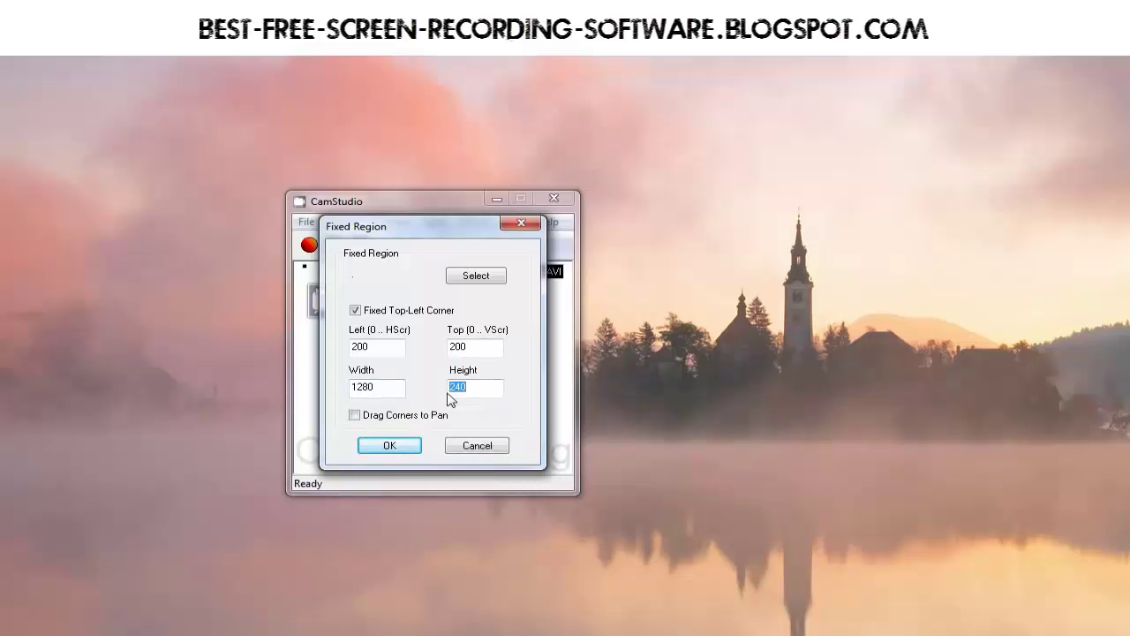
{"action": "type", "text": "7"}
{"action": "double_click", "coordinate": [384, 397]}
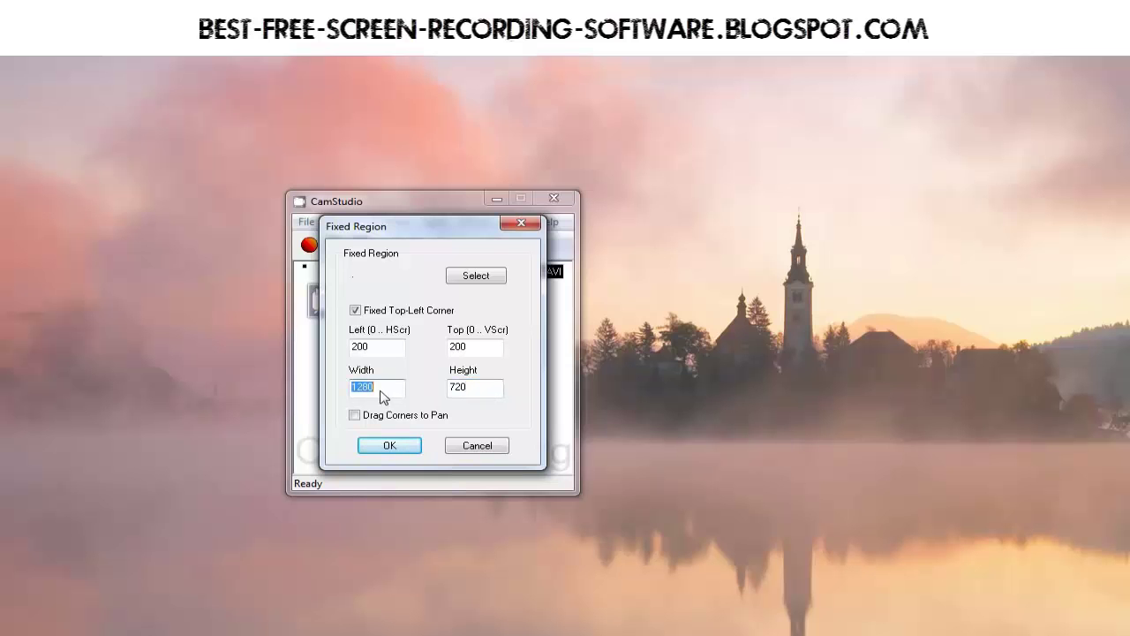
{"action": "left_click", "coordinate": [483, 397]}
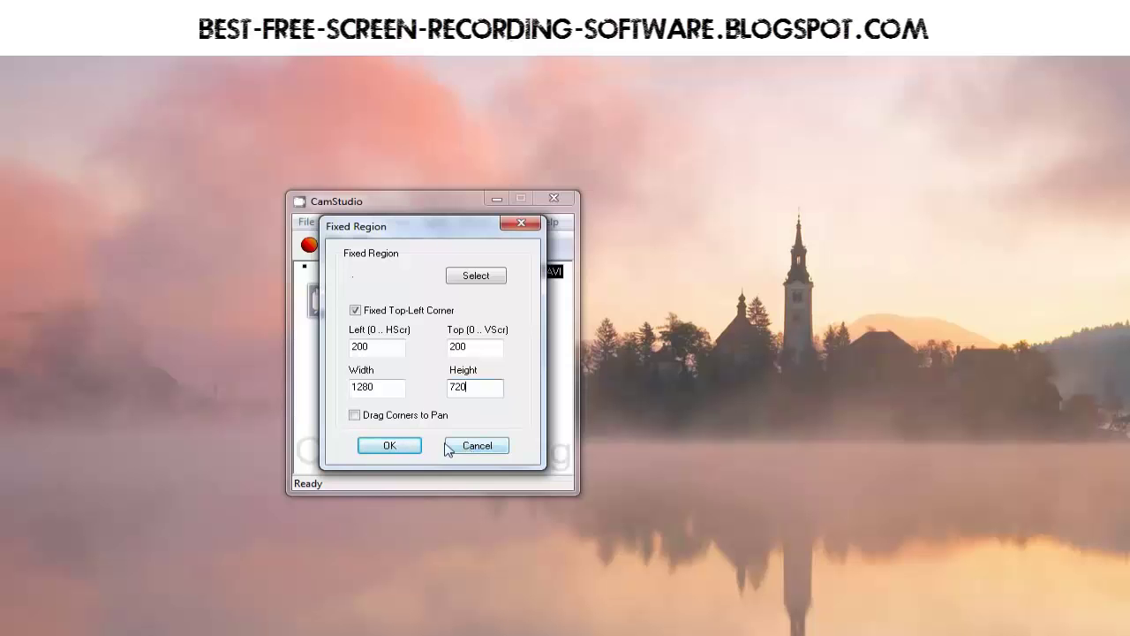
{"action": "left_click", "coordinate": [406, 449]}
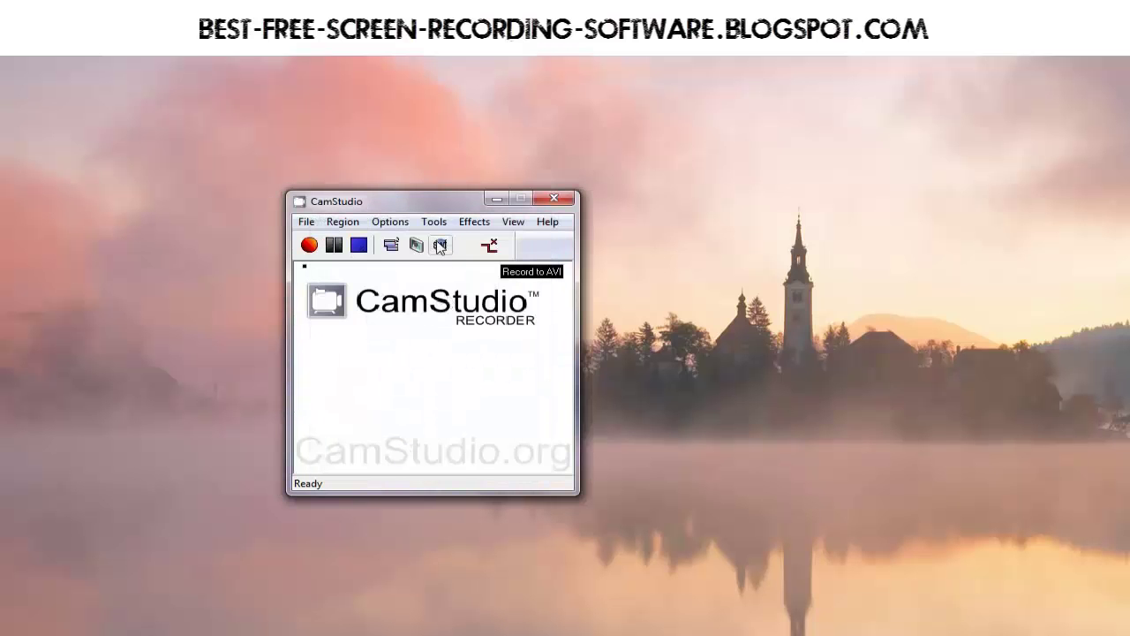
Step: In Video Options, raise Max Framerate and untick Auto Adjust (key frames 200, 40 ms, 25 fps)
{"action": "left_click", "coordinate": [432, 223]}
{"action": "mouse_move", "coordinate": [391, 226]}
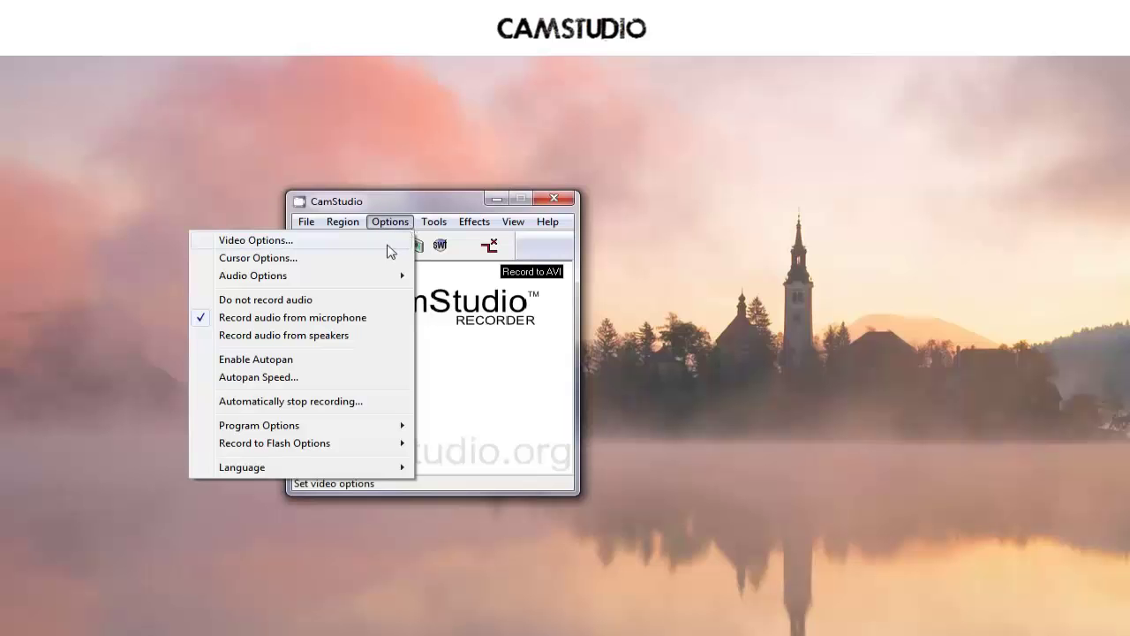
{"action": "left_click", "coordinate": [386, 244]}
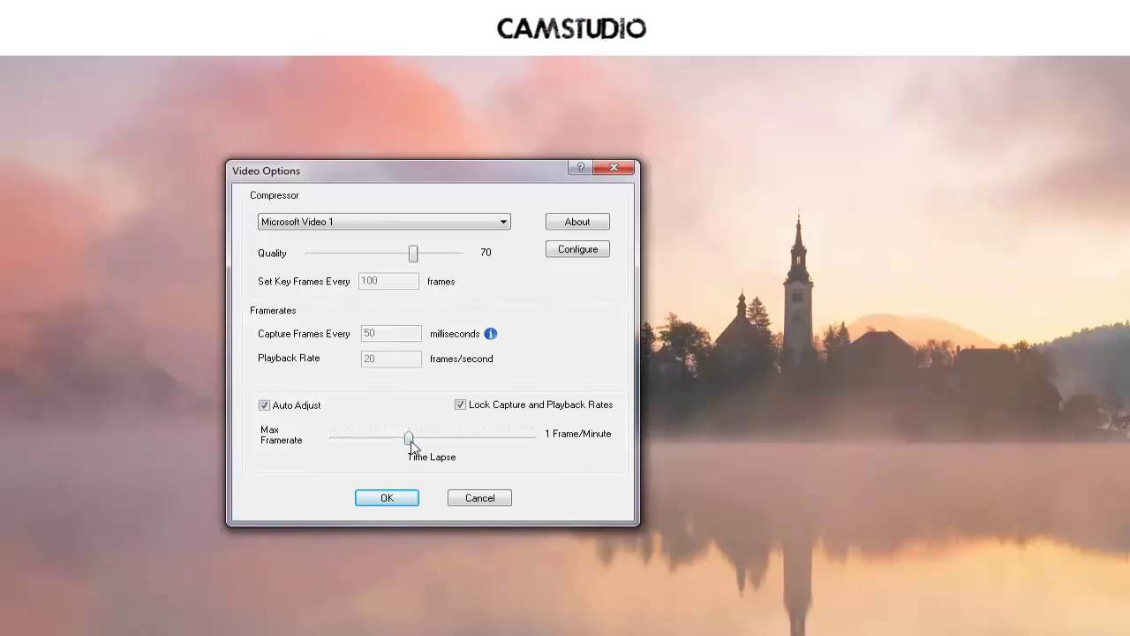
{"action": "mouse_move", "coordinate": [411, 440]}
{"action": "left_mouse_down"}
{"action": "mouse_move", "coordinate": [453, 440]}
{"action": "mouse_move", "coordinate": [423, 440]}
{"action": "left_mouse_up"}
{"action": "left_click", "coordinate": [263, 405]}
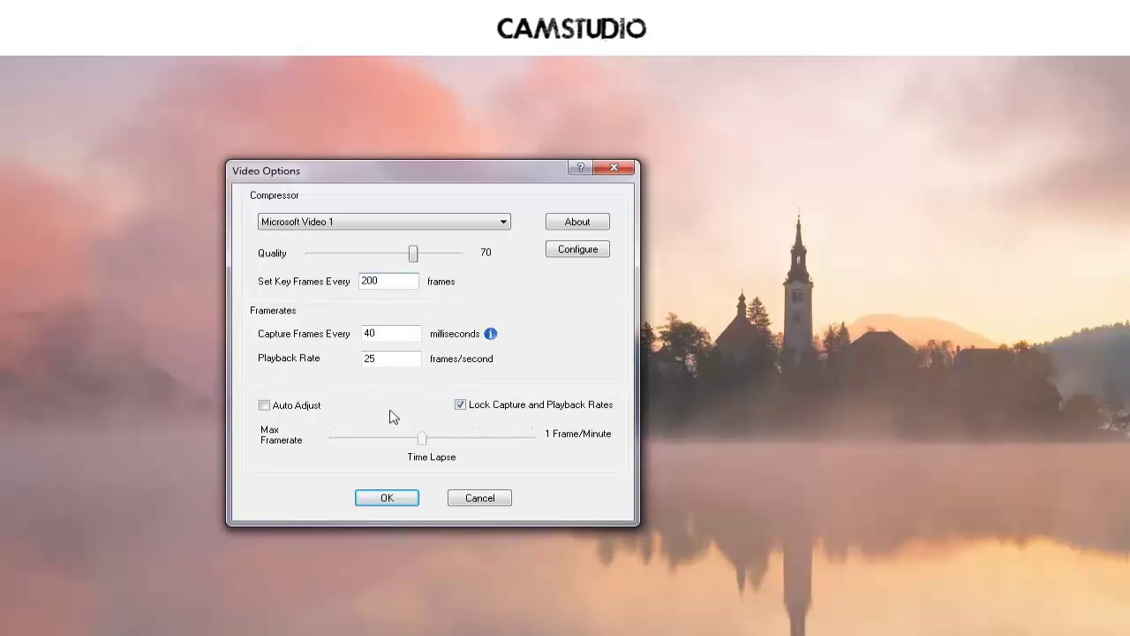
Step: Re-enable Auto Adjust and adjust the Max Framerate slider for 40 ms capture, 25 fps playback
{"action": "left_click", "coordinate": [264, 406]}
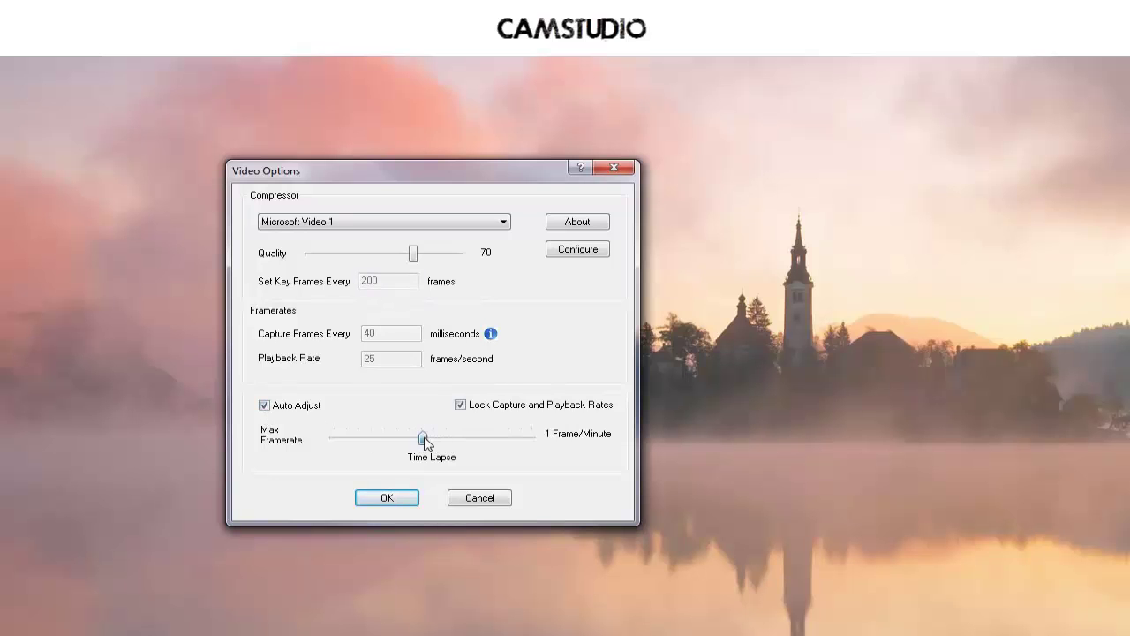
{"action": "left_click_drag", "start_coordinate": [425, 438], "coordinate": [402, 442]}
{"action": "left_click_drag", "start_coordinate": [402, 437], "coordinate": [427, 439]}
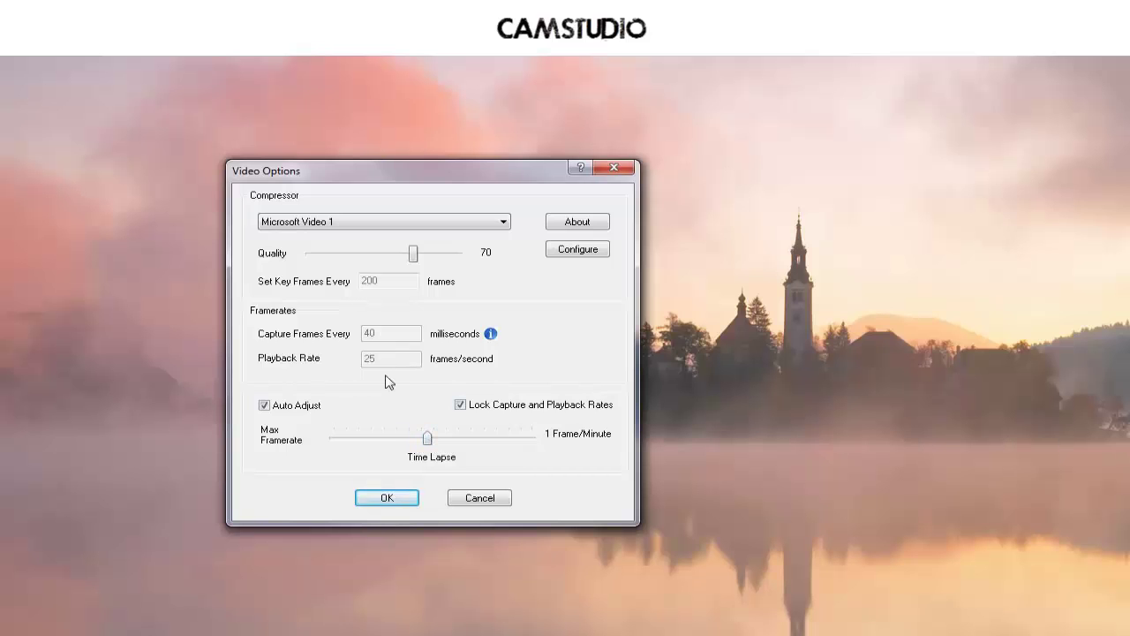